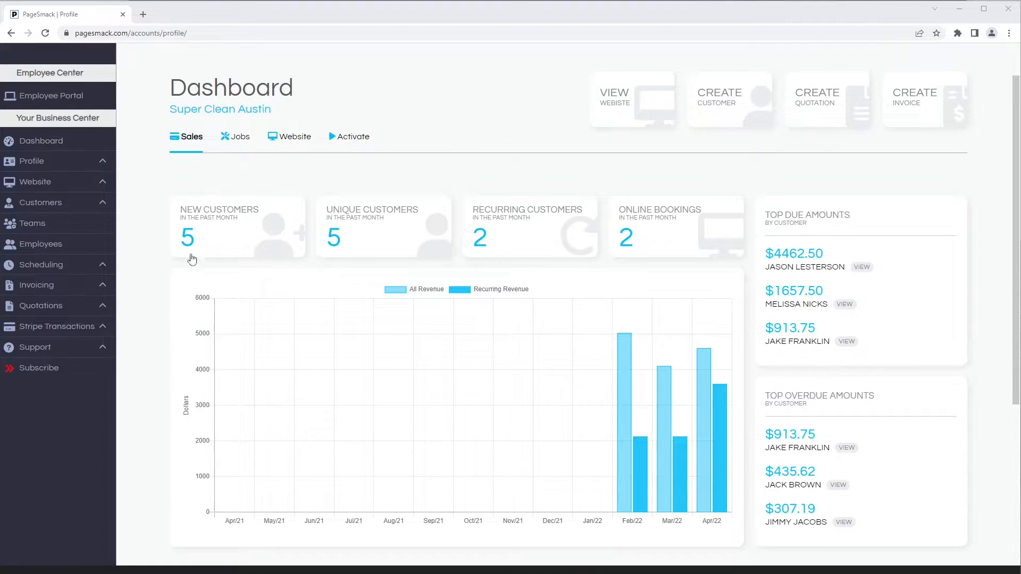
Start creating a new employee and enter the employee's first name, last name and e-mail address
{"action": "left_click", "coordinate": [68, 248]}
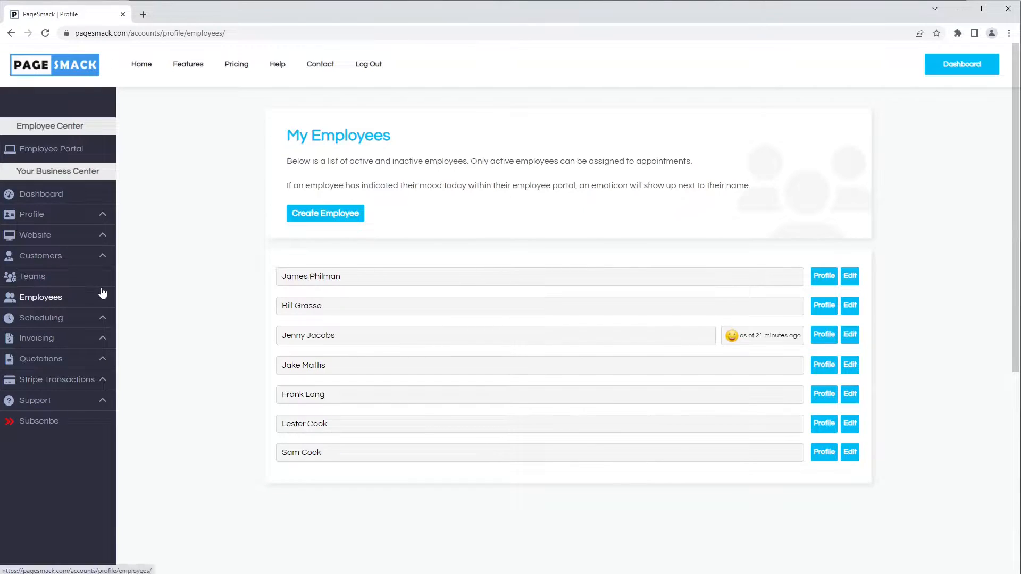
{"action": "left_click", "coordinate": [303, 218]}
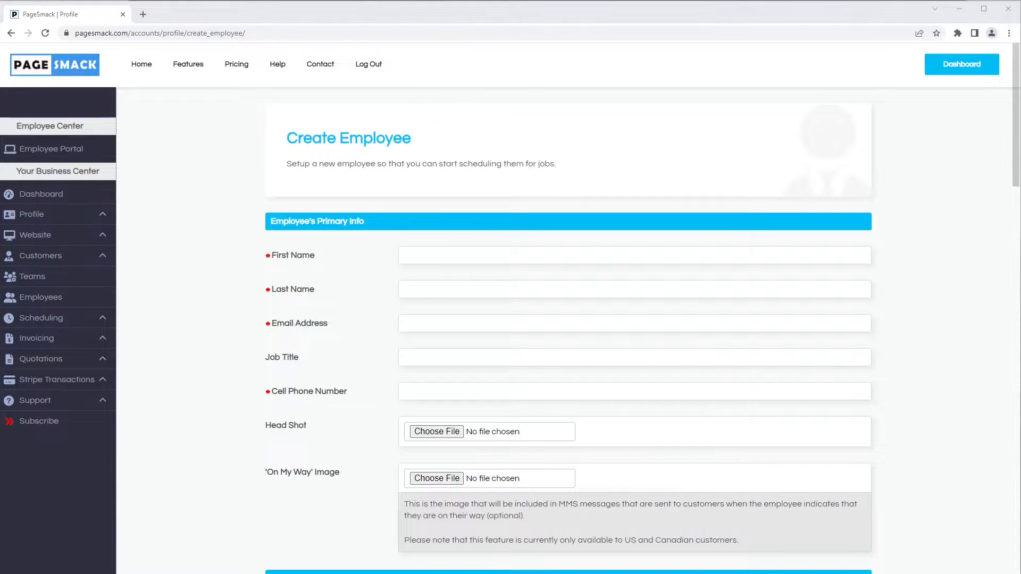
{"action": "left_click", "coordinate": [440, 253]}
{"action": "left_click", "coordinate": [411, 287]}
{"action": "left_click", "coordinate": [425, 325]}
{"action": "key", "text": "ctrl+v"}
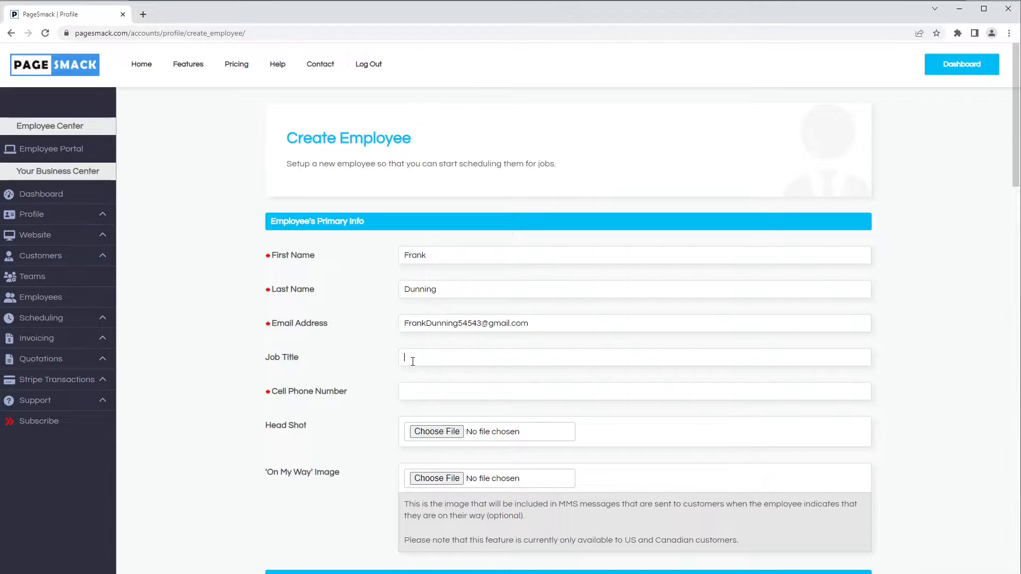
Set the employee's job title to Cleaner and fill in the cell phone number
{"action": "left_click", "coordinate": [415, 357]}
{"action": "type", "text": "C"}
{"action": "type", "text": "leaner"}
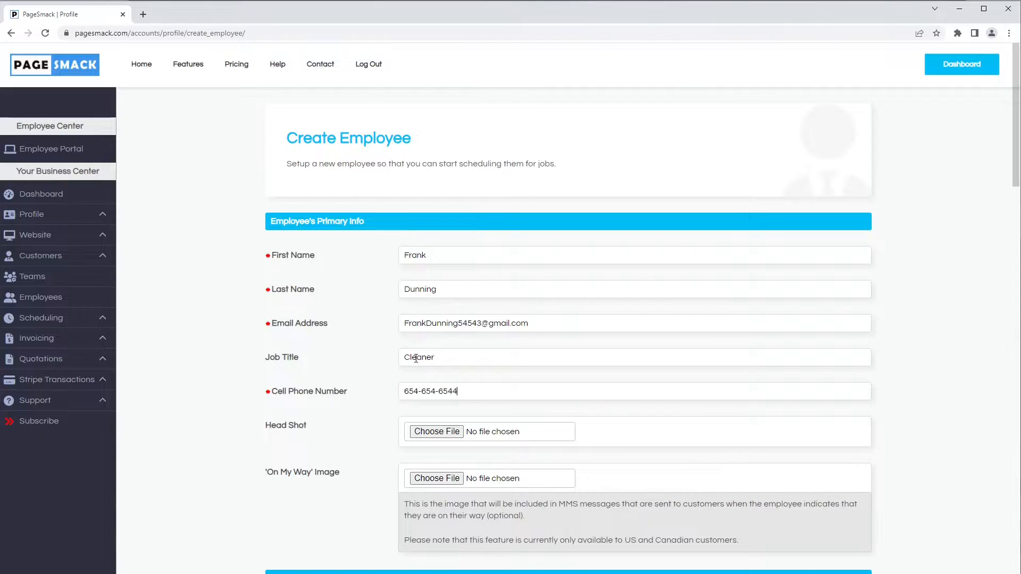
Attach waitress-g6451cad5e_1920 as the employee's head shot and waitress-g726afcf96_1920 as the 'On My Way' image
{"action": "left_click", "coordinate": [437, 432]}
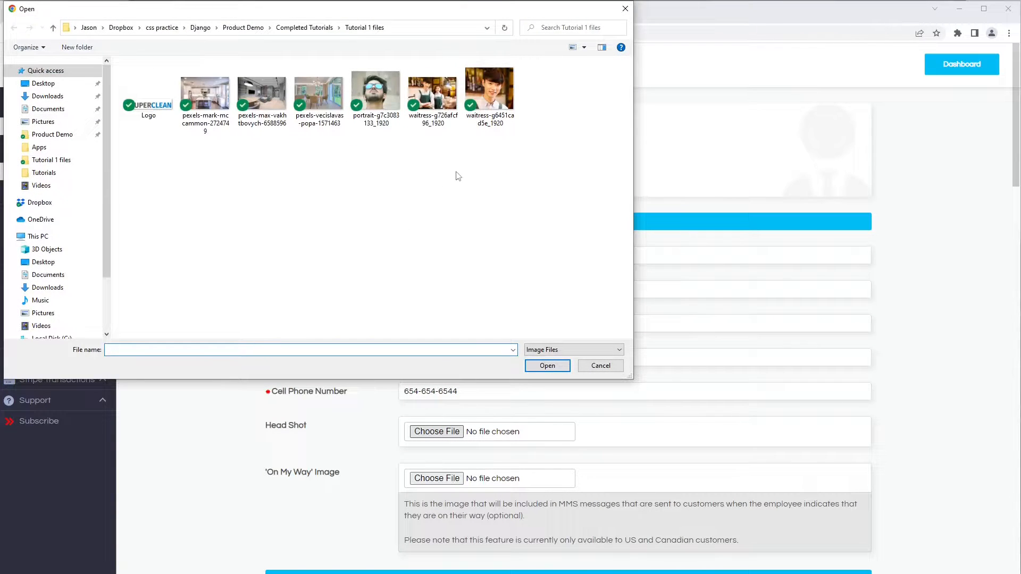
{"action": "double_click", "coordinate": [485, 101]}
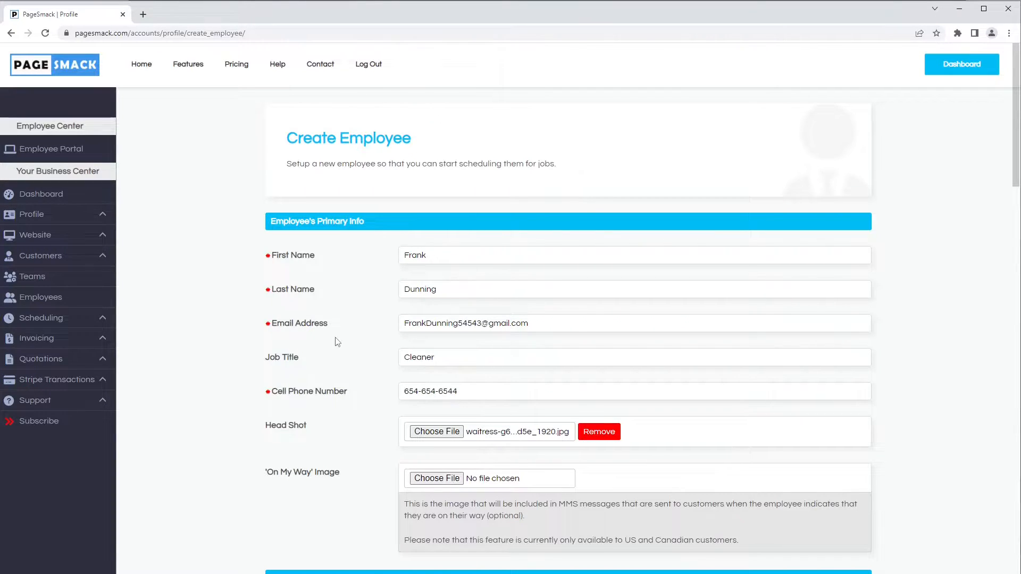
{"action": "scroll", "coordinate": [342, 379], "scroll_direction": "down", "scroll_amount": 1}
{"action": "scroll", "coordinate": [342, 378], "scroll_direction": "down", "scroll_amount": 2}
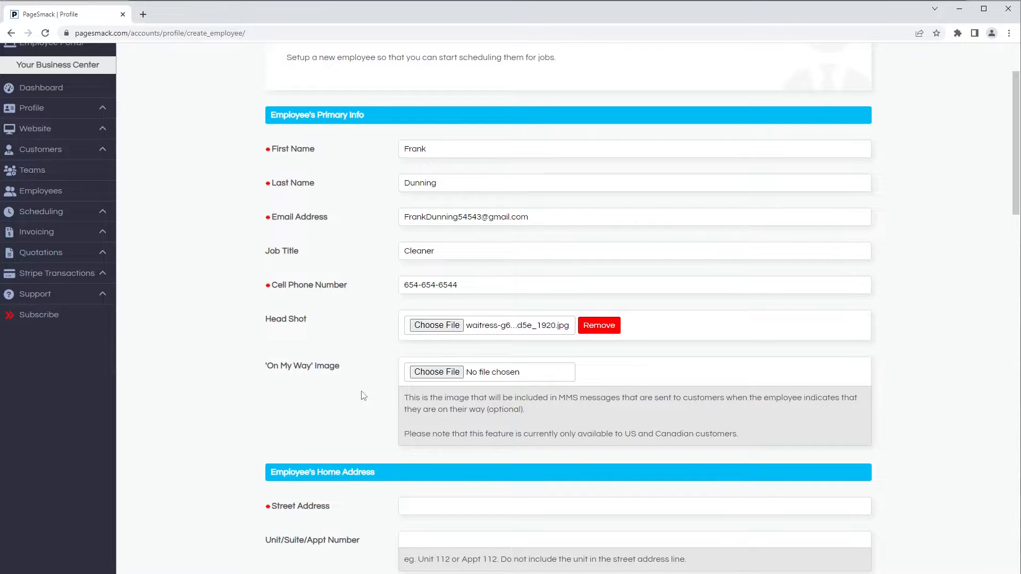
{"action": "left_click", "coordinate": [415, 372]}
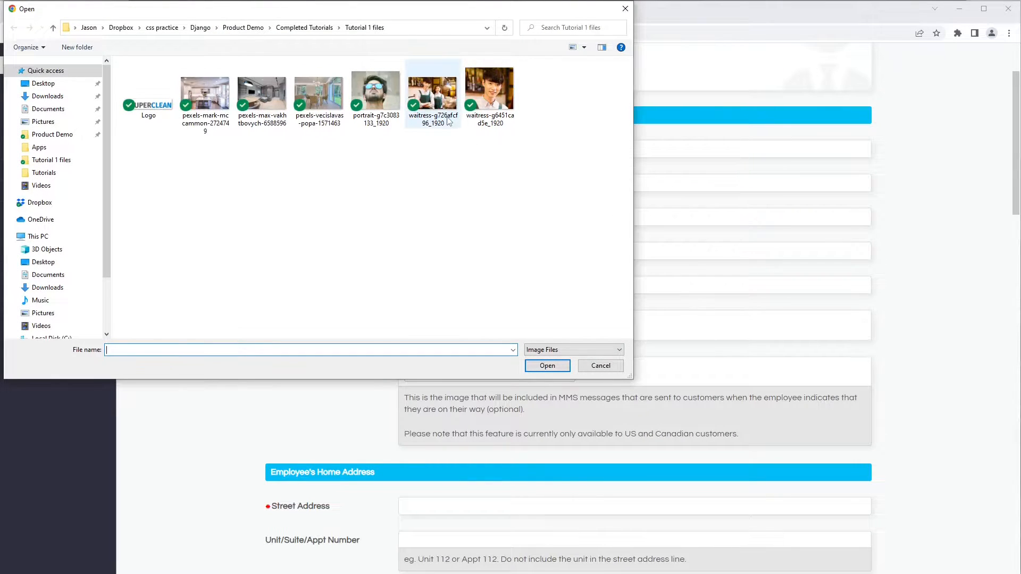
{"action": "double_click", "coordinate": [434, 105]}
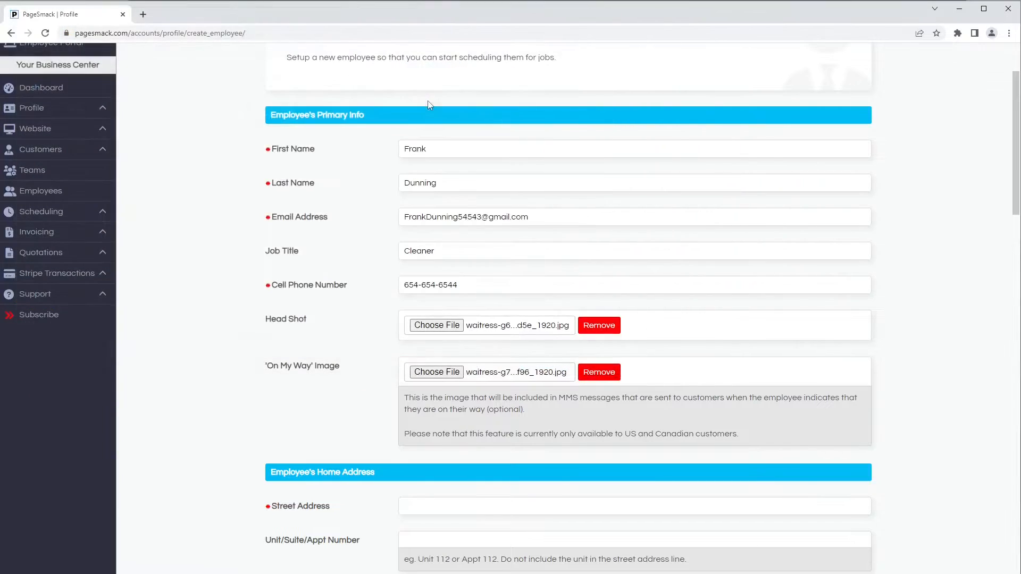
Fill in the employee's home address with street, city and postal code, choosing Texas as the state and United States as the country
{"action": "scroll", "coordinate": [330, 361], "scroll_direction": "down", "scroll_amount": 5}
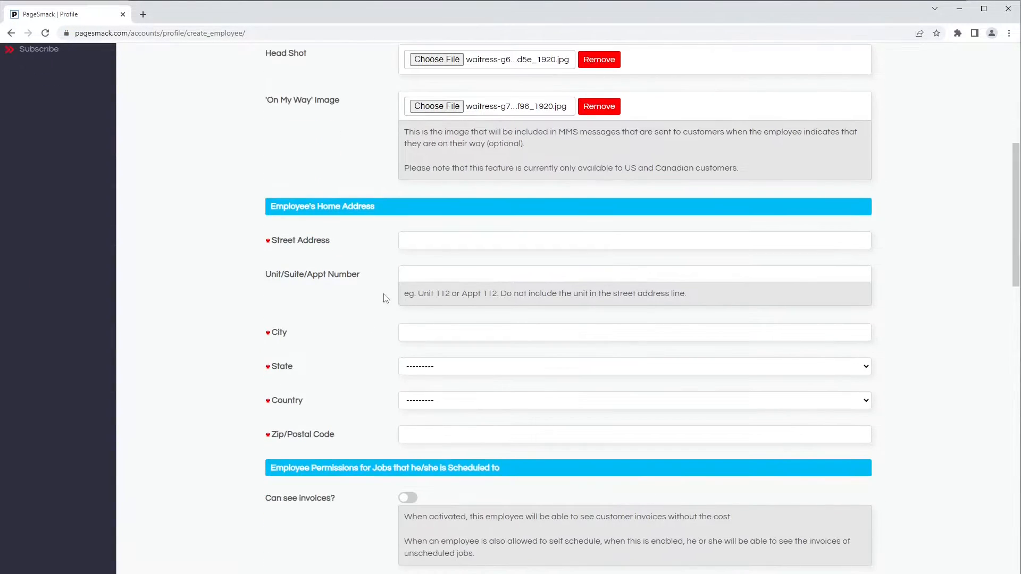
{"action": "left_click", "coordinate": [419, 240]}
{"action": "key", "text": "Tab"}
{"action": "key", "text": "Tab"}
{"action": "type", "text": "Austin"}
{"action": "key", "text": "Tab"}
{"action": "type", "text": "tex"}
{"action": "key", "text": "Tab"}
{"action": "type", "text": "u"}
{"action": "key", "text": "Tab"}
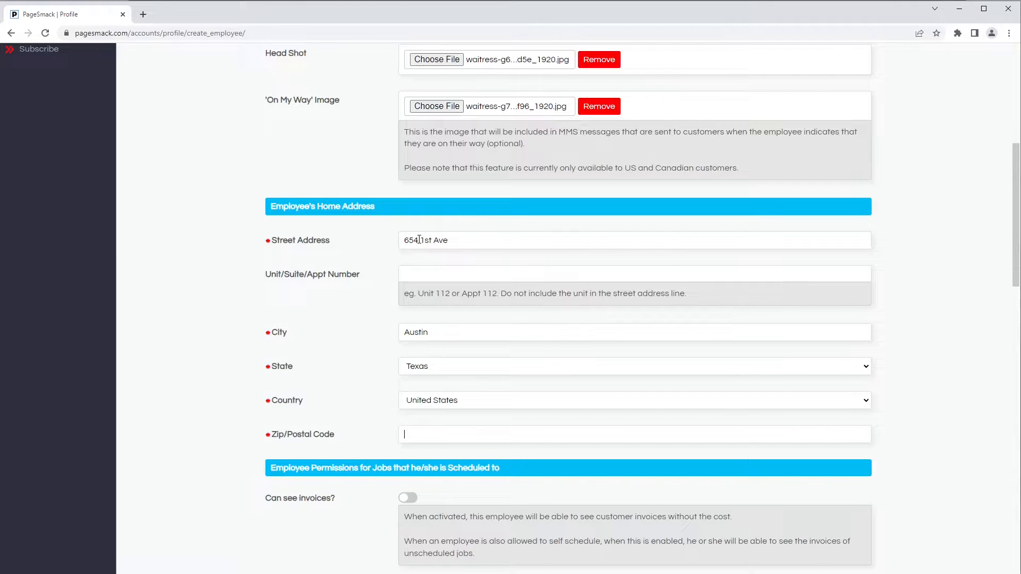
{"action": "type", "text": "65445"}
Allow the employee to see invoices, customer notes and invoice notes, and to add notes to invoices
{"action": "scroll", "coordinate": [425, 230], "scroll_direction": "down", "scroll_amount": 6}
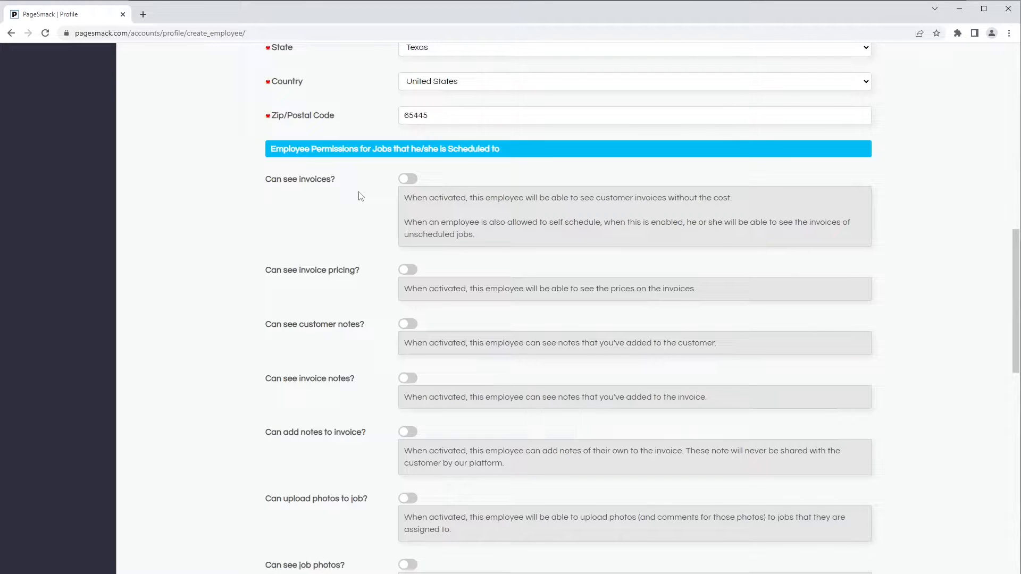
{"action": "left_click", "coordinate": [410, 181]}
{"action": "left_click", "coordinate": [414, 325]}
{"action": "left_click", "coordinate": [407, 379]}
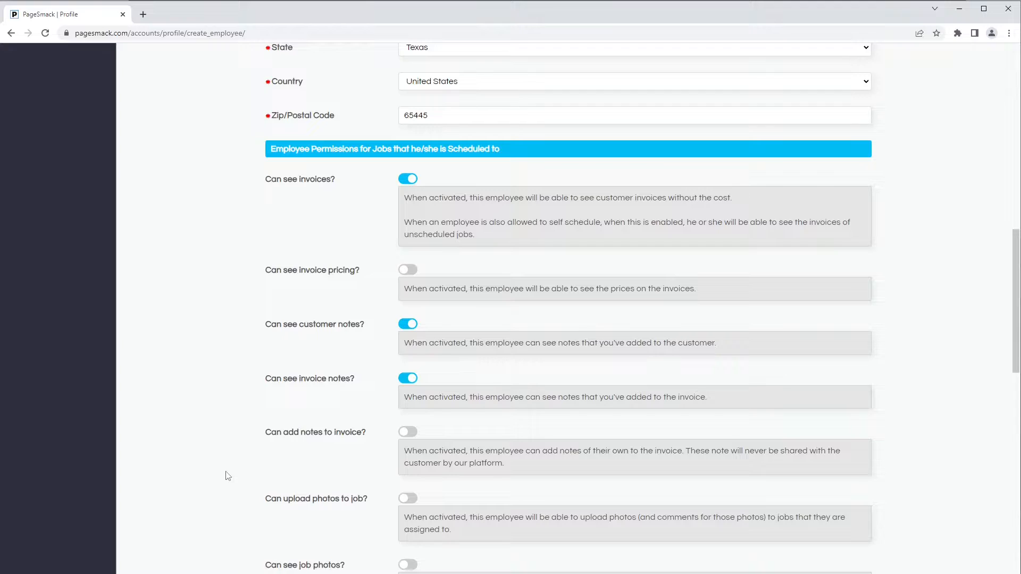
{"action": "left_click", "coordinate": [418, 435]}
Allow the employee to upload photos to jobs and to see job photos
{"action": "scroll", "coordinate": [386, 455], "scroll_direction": "down", "scroll_amount": 5}
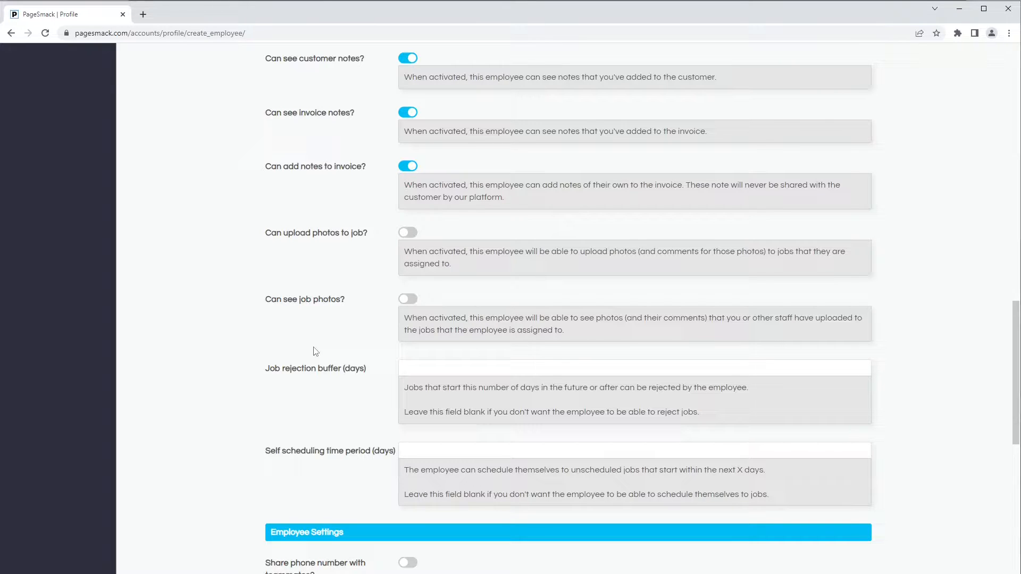
{"action": "left_click", "coordinate": [410, 232]}
{"action": "left_click", "coordinate": [409, 301]}
Set the job rejection buffer to 10 days and the self scheduling time period to 7 days
{"action": "scroll", "coordinate": [317, 430], "scroll_direction": "down", "scroll_amount": 3}
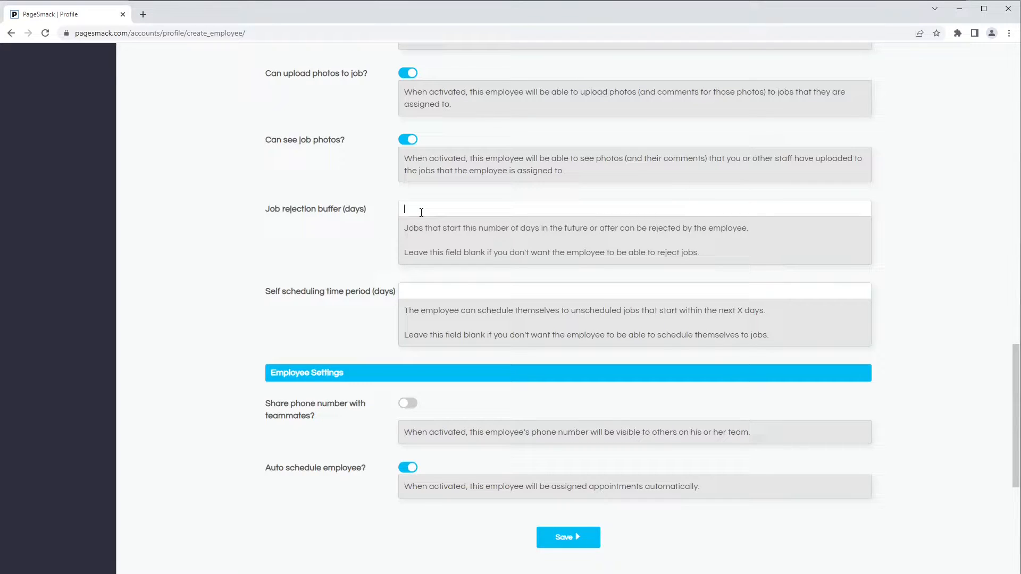
{"action": "type", "text": "10"}
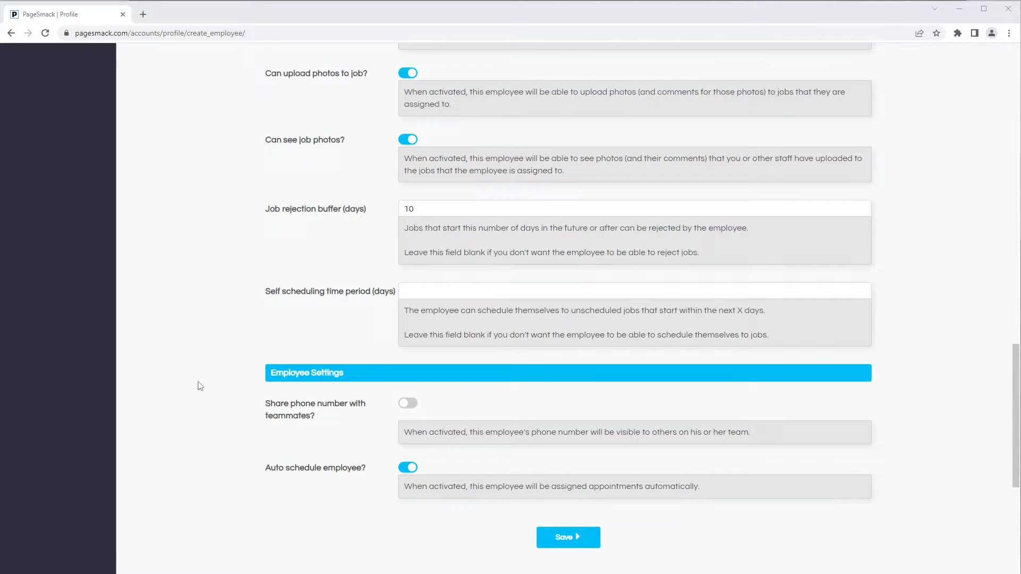
{"action": "left_click", "coordinate": [547, 290]}
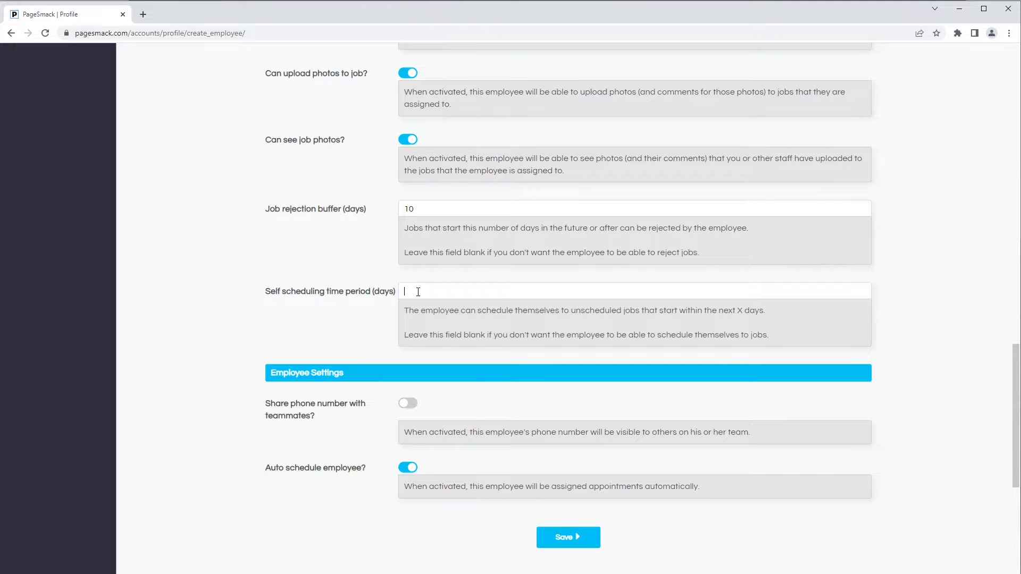
{"action": "type", "text": "7"}
Enable sharing the employee's phone number with teammates and save the new employee
{"action": "left_click", "coordinate": [411, 403]}
{"action": "scroll", "coordinate": [408, 490], "scroll_direction": "down", "scroll_amount": 1}
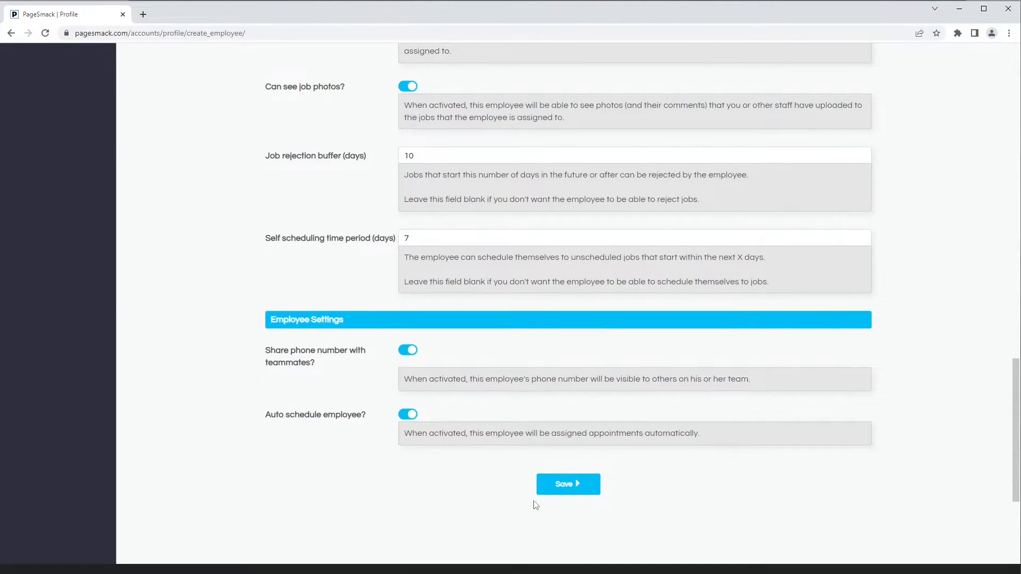
{"action": "left_click", "coordinate": [563, 487]}
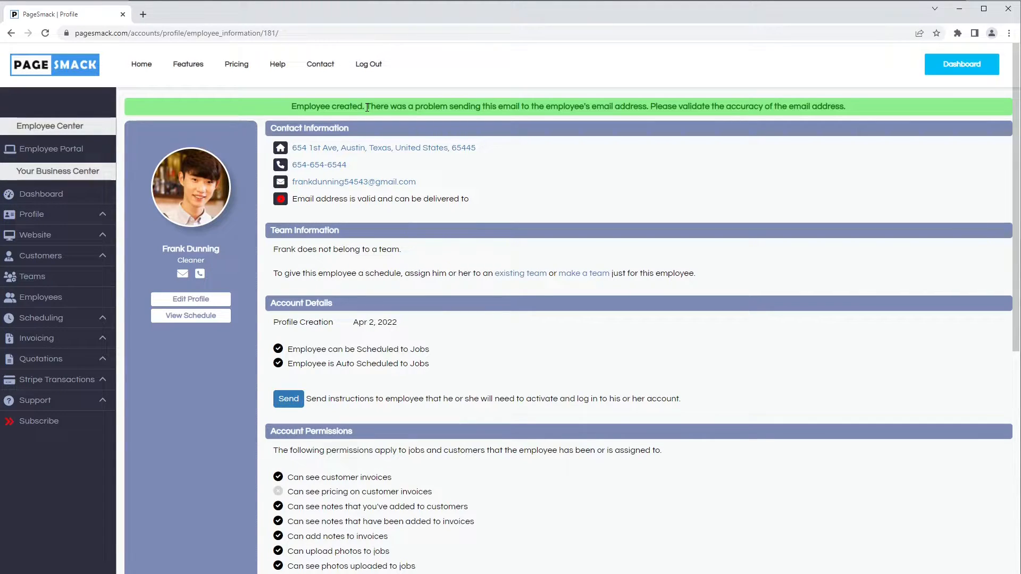
{"action": "left_click_drag", "start_coordinate": [367, 108], "coordinate": [647, 108]}
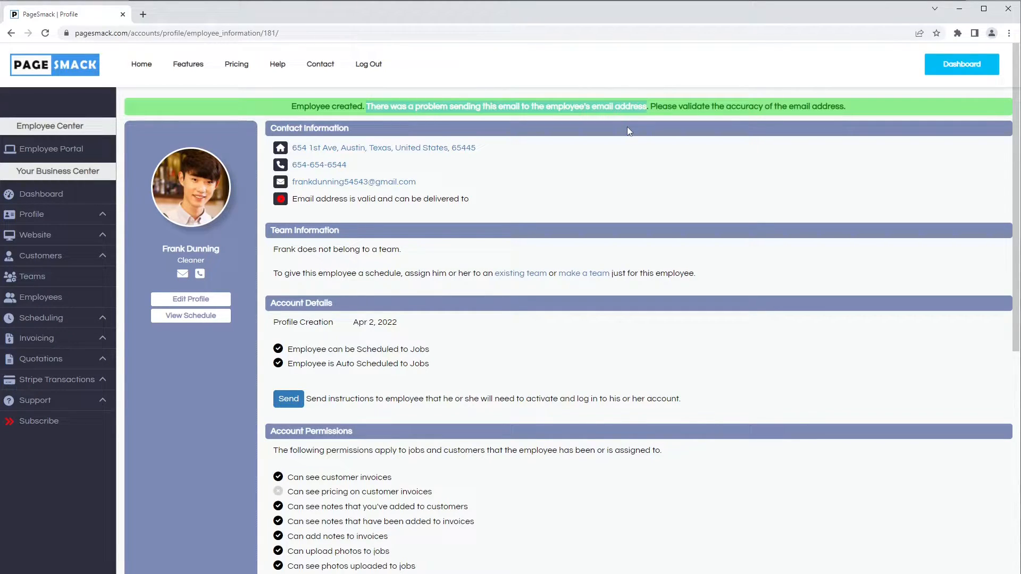
{"action": "left_click", "coordinate": [401, 197]}
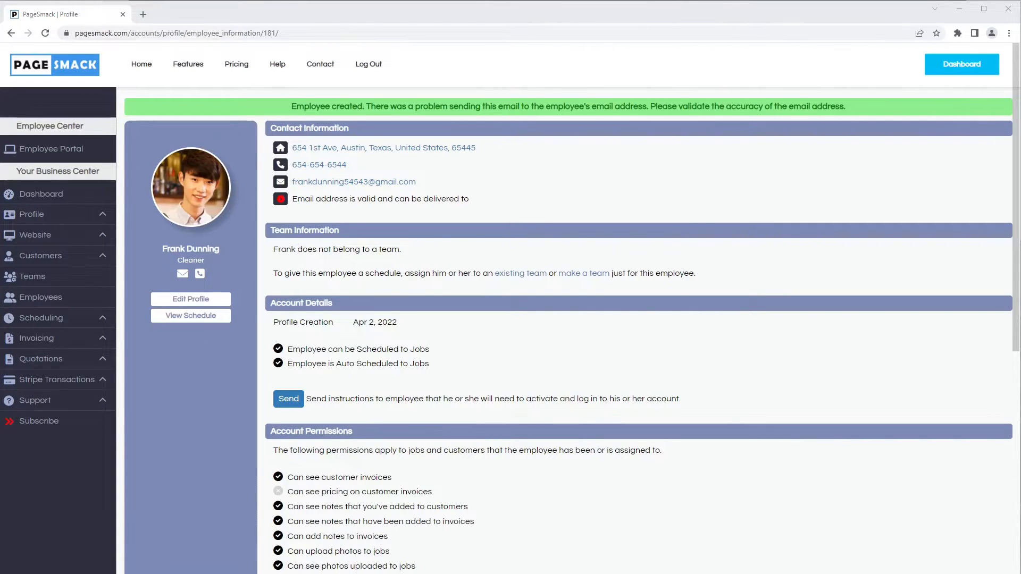
Open the newly created employee for editing from the employee list and examine the settings down to the employment info
{"action": "left_click", "coordinate": [44, 301]}
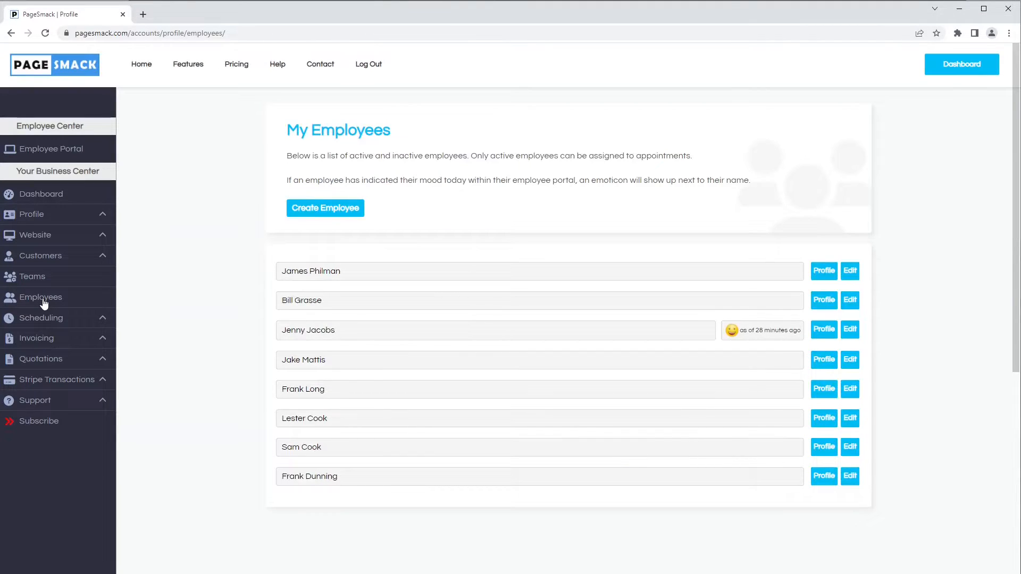
{"action": "left_click_drag", "start_coordinate": [347, 481], "coordinate": [312, 481]}
{"action": "left_click", "coordinate": [849, 477]}
{"action": "scroll", "coordinate": [639, 455], "scroll_direction": "down", "scroll_amount": 8}
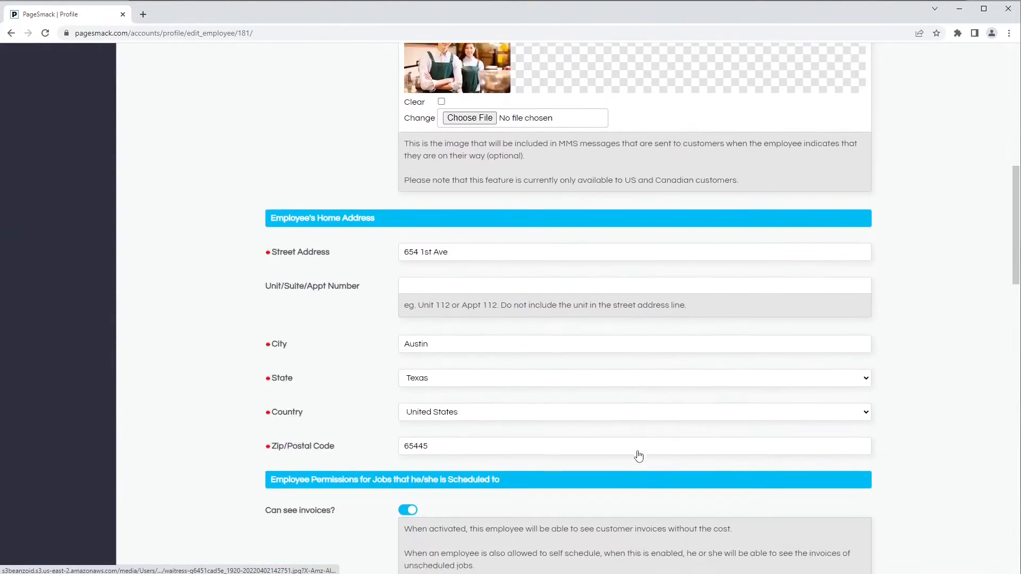
{"action": "scroll", "coordinate": [639, 456], "scroll_direction": "down", "scroll_amount": 10}
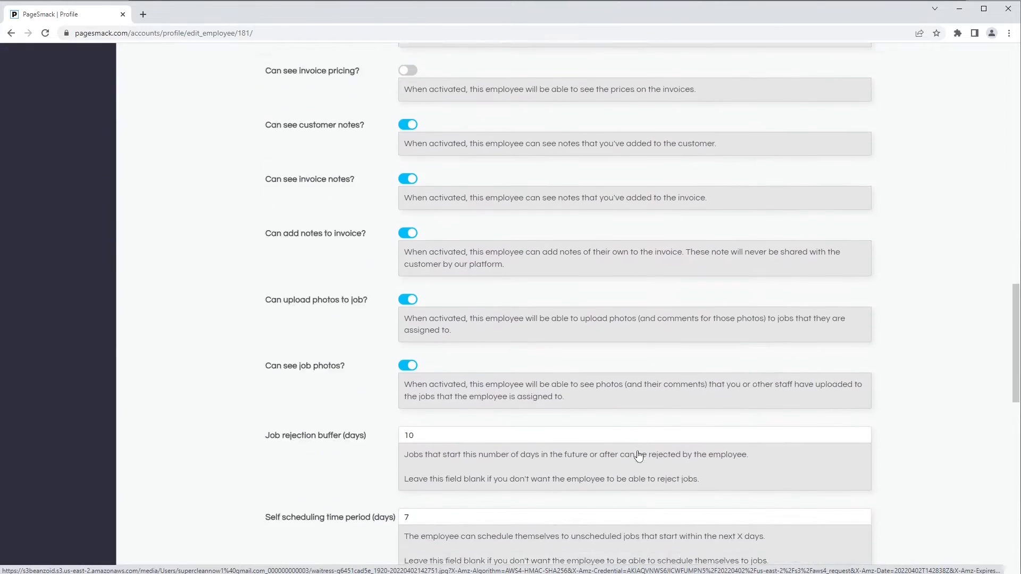
{"action": "scroll", "coordinate": [638, 456], "scroll_direction": "down", "scroll_amount": 10}
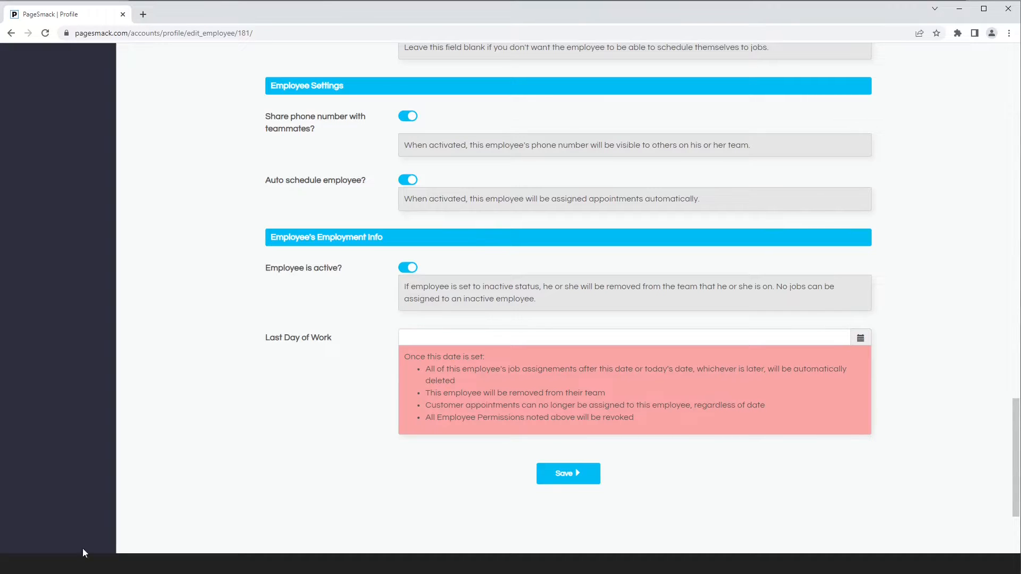
Try setting the employee's Last Day of Work to 04/06/2022, and clear the date again
{"action": "left_click", "coordinate": [449, 335]}
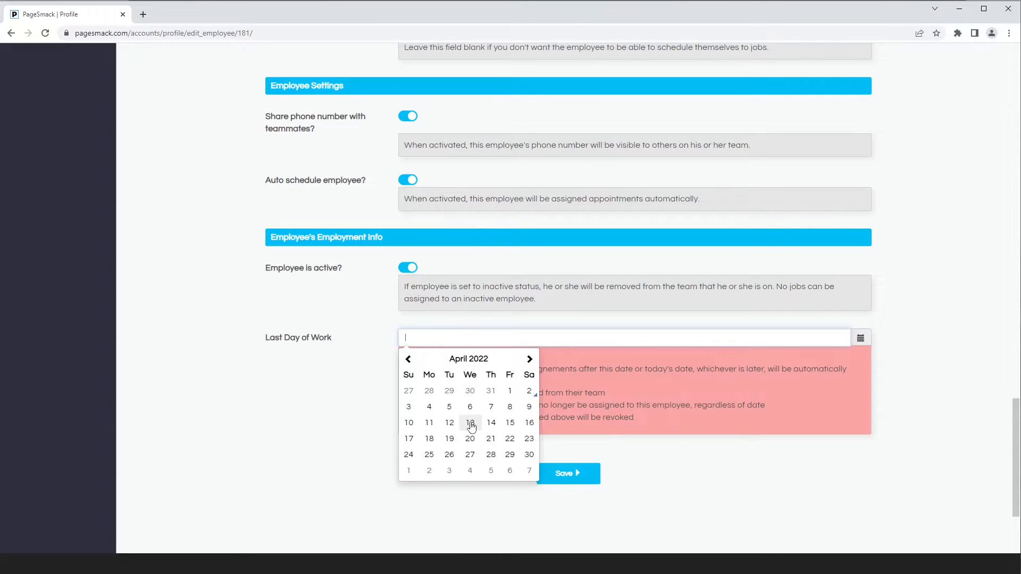
{"action": "left_click", "coordinate": [331, 411]}
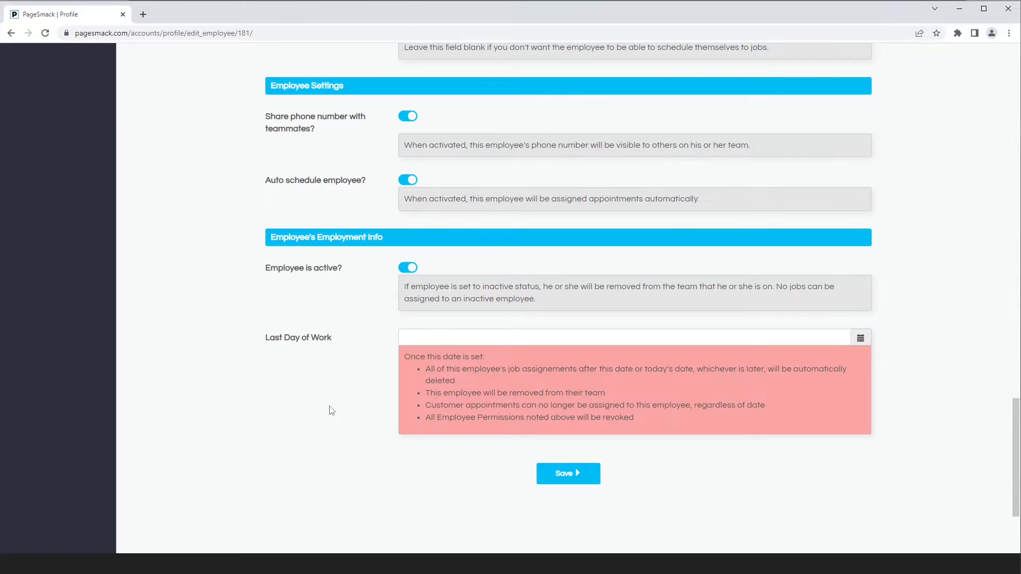
{"action": "left_click", "coordinate": [454, 340]}
{"action": "left_click", "coordinate": [466, 409]}
{"action": "left_click_drag", "start_coordinate": [404, 336], "coordinate": [440, 330]}
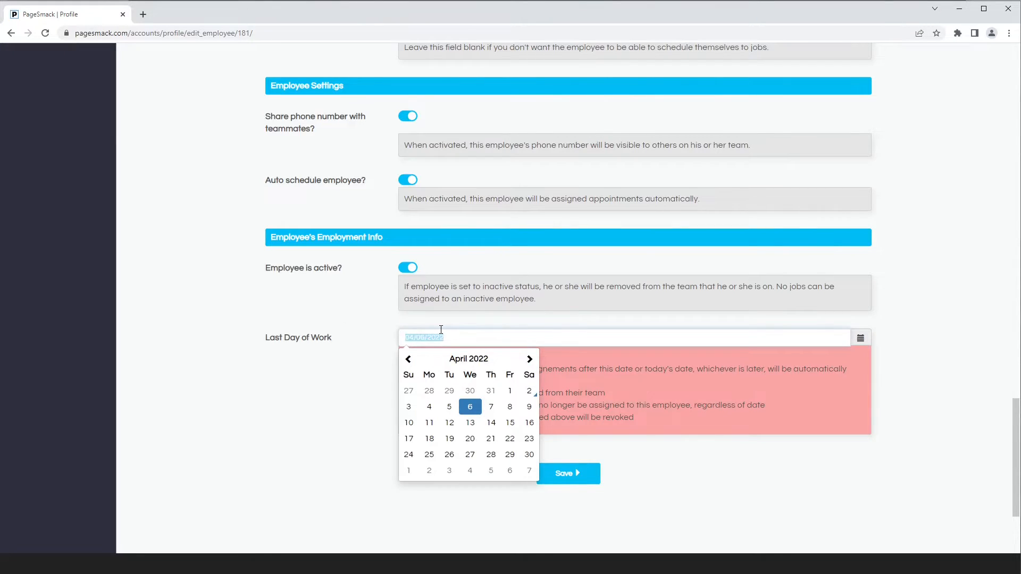
{"action": "key", "text": "BackSpace"}
{"action": "left_click", "coordinate": [327, 334]}
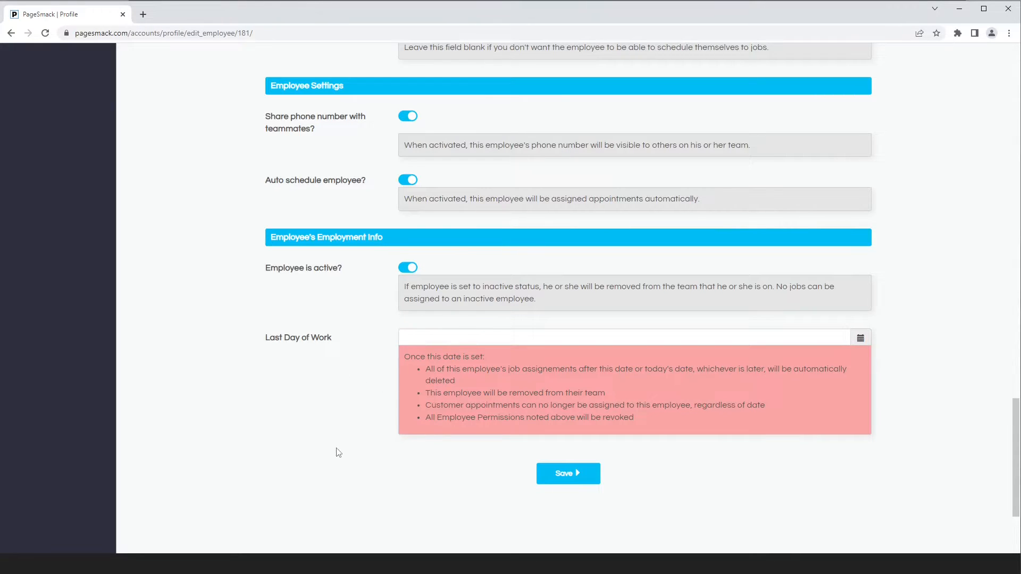
Leave the employee's edit form without saving and return to the employee list
{"action": "scroll", "coordinate": [337, 449], "scroll_direction": "down", "scroll_amount": 1}
{"action": "scroll", "coordinate": [88, 56], "scroll_direction": "up", "scroll_amount": 20}
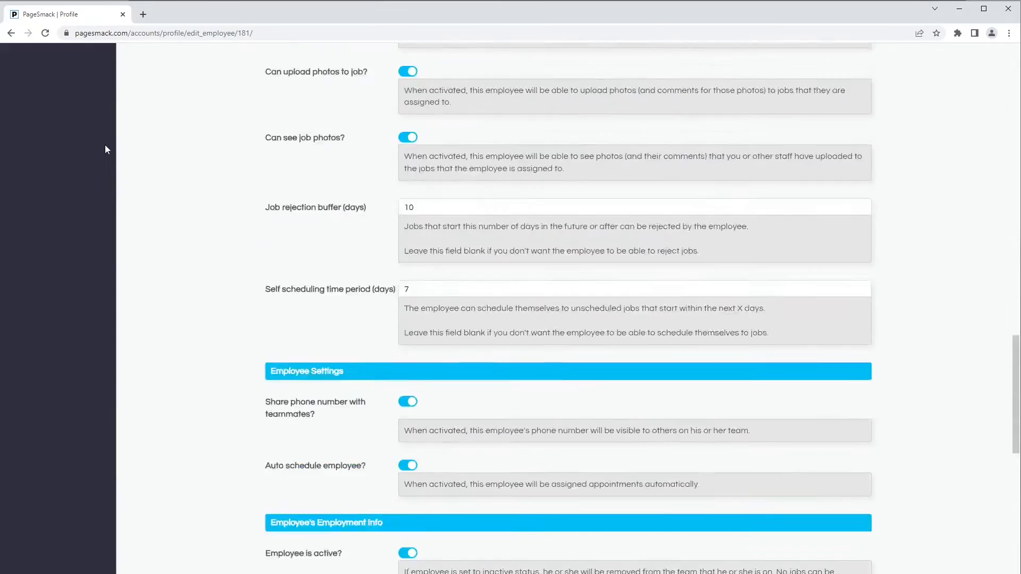
{"action": "left_click", "coordinate": [12, 33]}
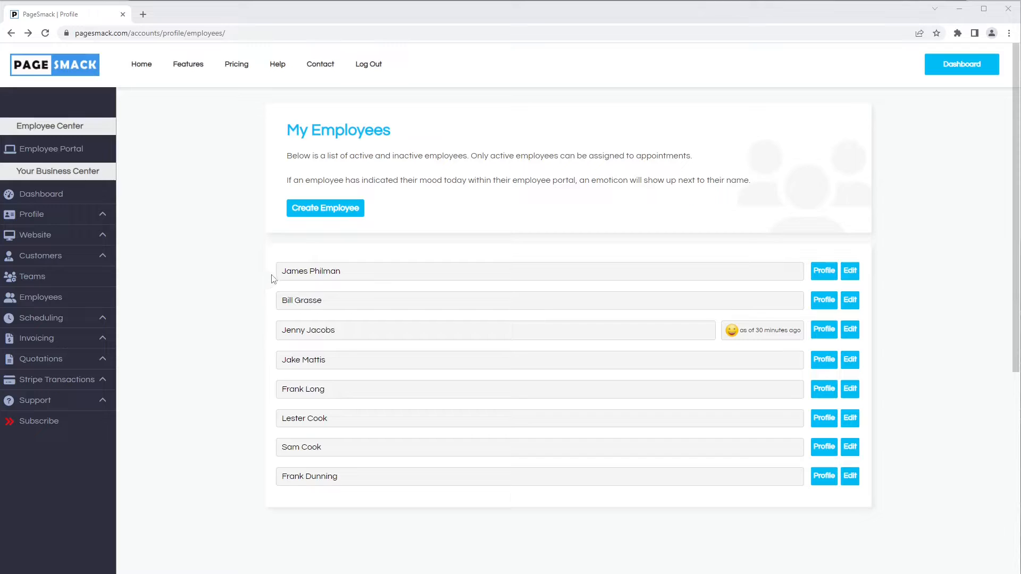
{"action": "left_click_drag", "start_coordinate": [283, 276], "coordinate": [343, 278]}
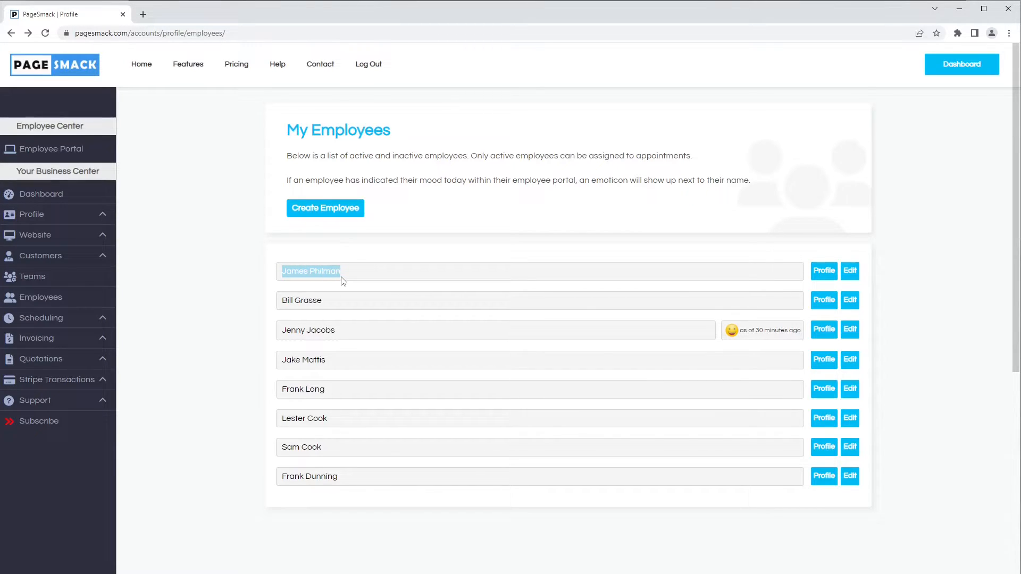
{"action": "left_click", "coordinate": [342, 281]}
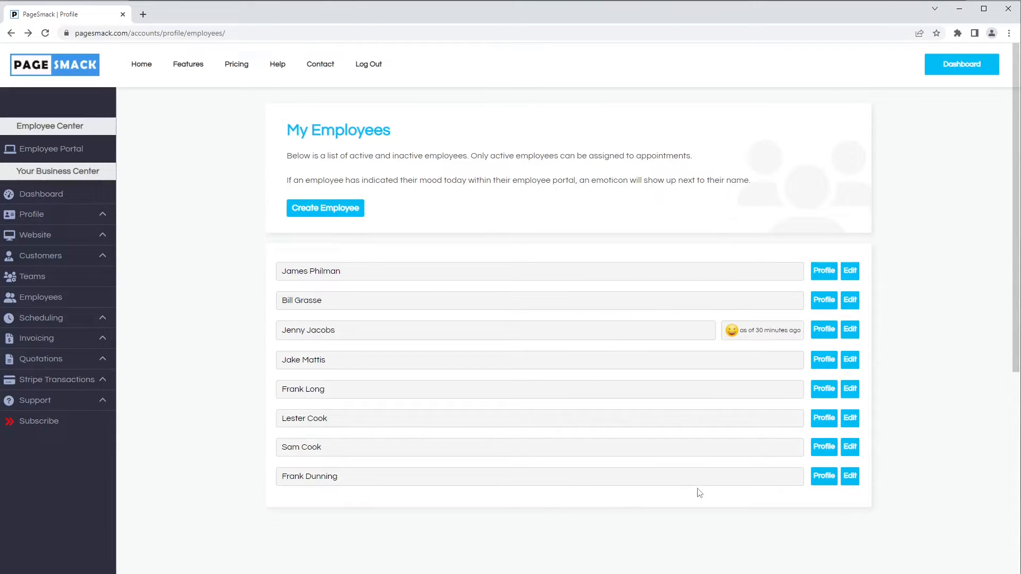
{"action": "left_click_drag", "start_coordinate": [349, 479], "coordinate": [276, 485]}
{"action": "left_click", "coordinate": [275, 484]}
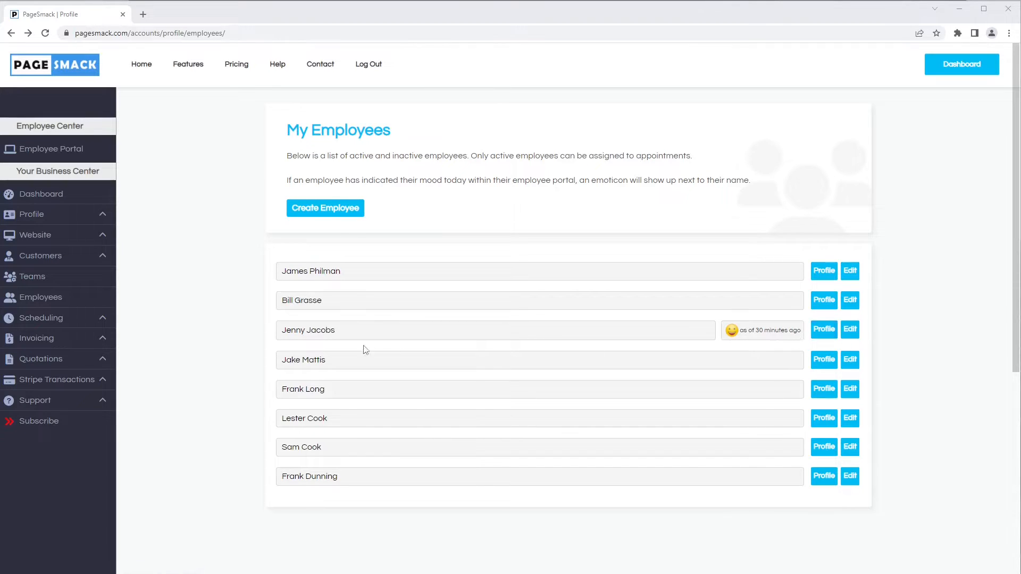
Open the profile of the employee with a mood emoticon in the employee list, and view that employee's schedule
{"action": "left_click_drag", "start_coordinate": [337, 332], "coordinate": [322, 337]}
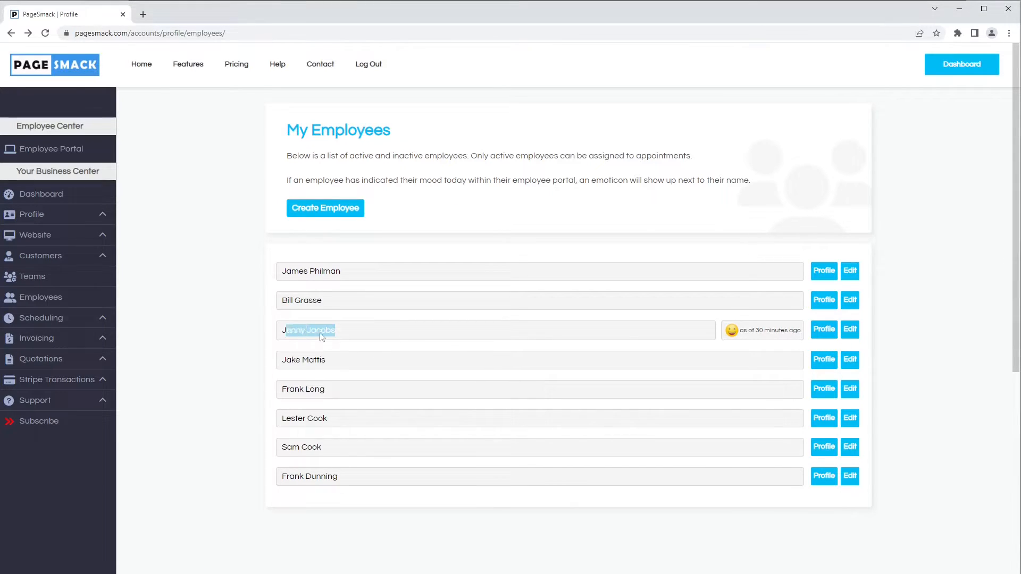
{"action": "left_click", "coordinate": [824, 331]}
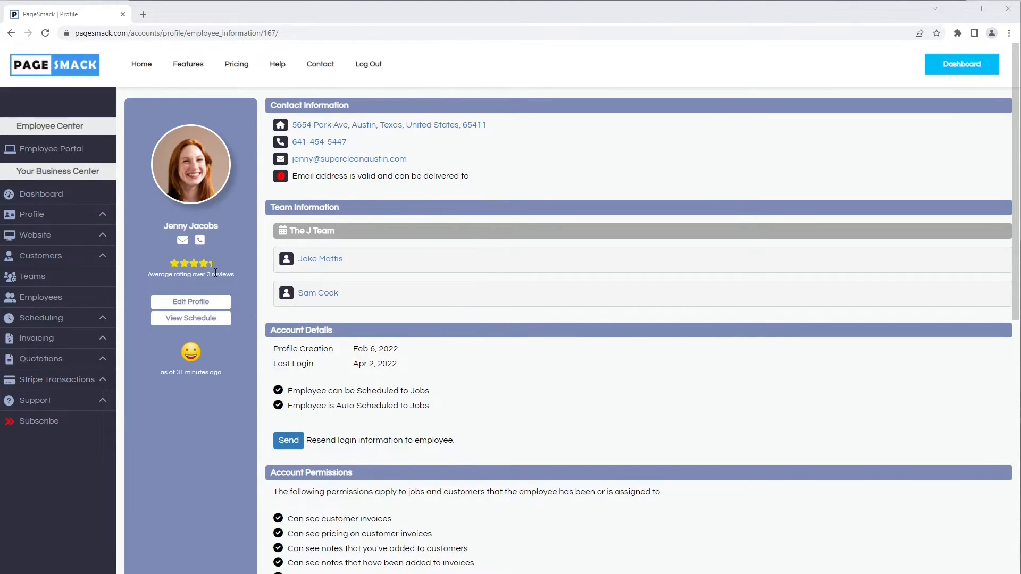
{"action": "left_click", "coordinate": [199, 323]}
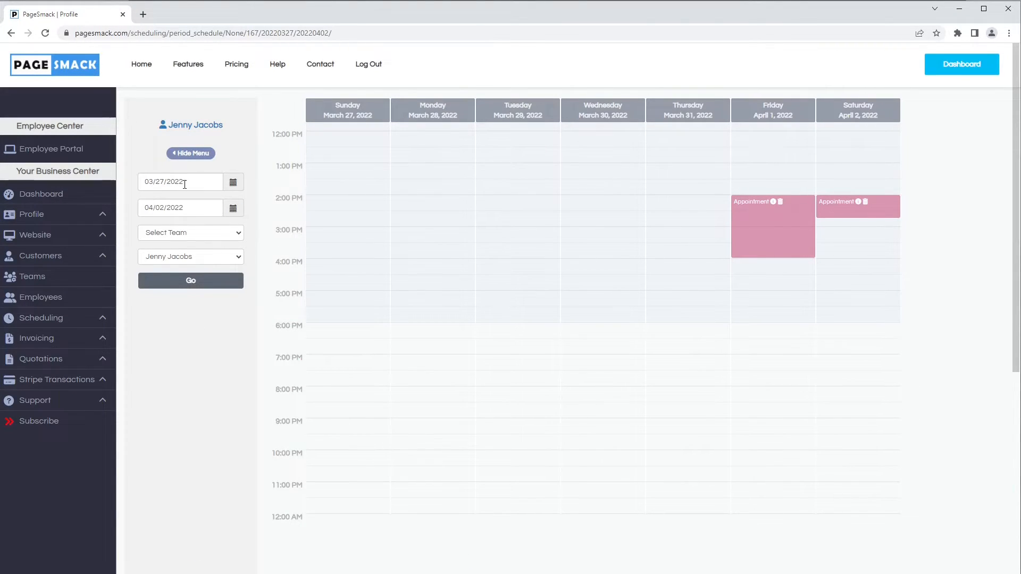
Examine the schedule's end date and employee filters without changing them, and return to the employee's profile
{"action": "left_click", "coordinate": [178, 208]}
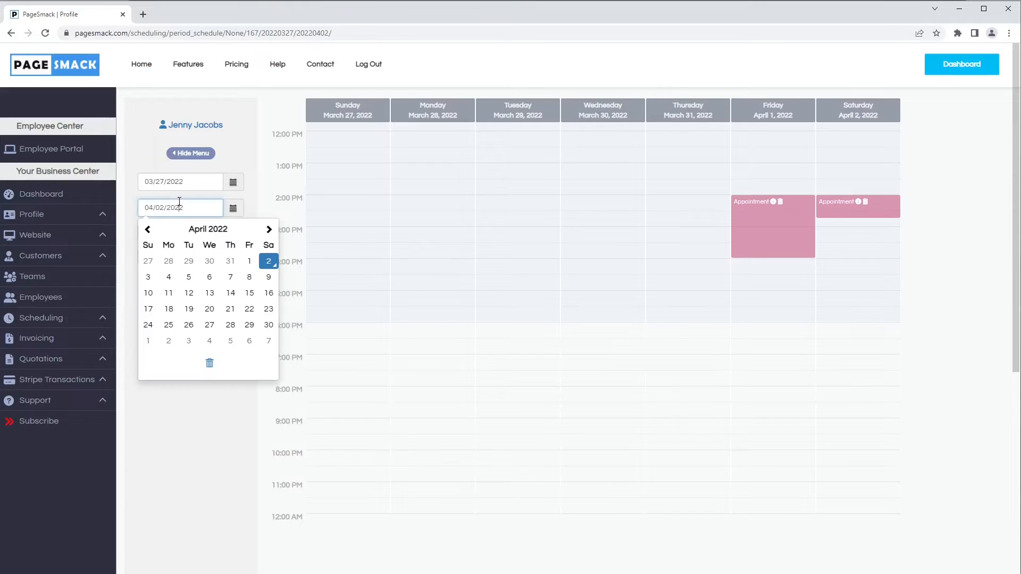
{"action": "left_click", "coordinate": [281, 203]}
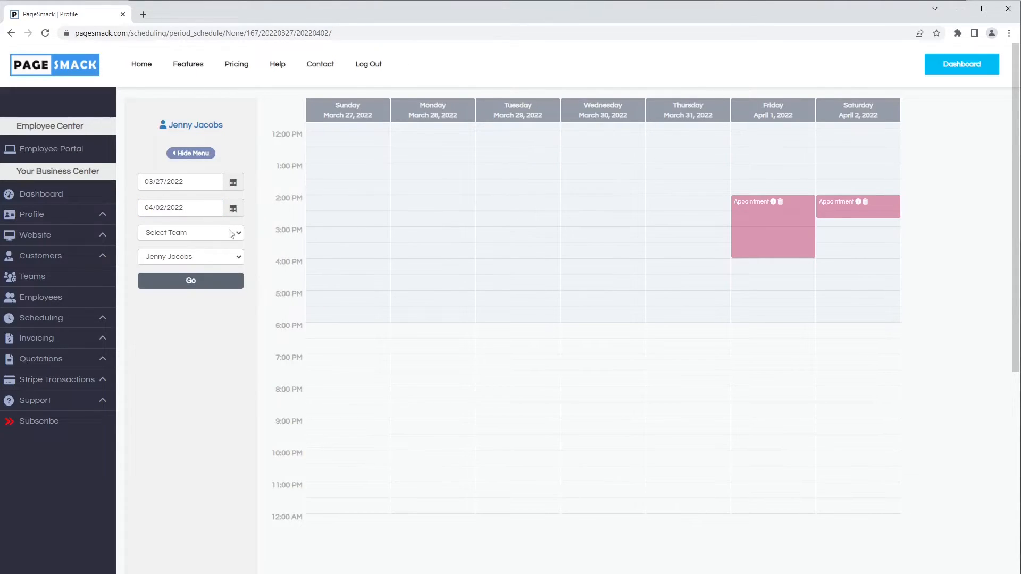
{"action": "left_click", "coordinate": [222, 258]}
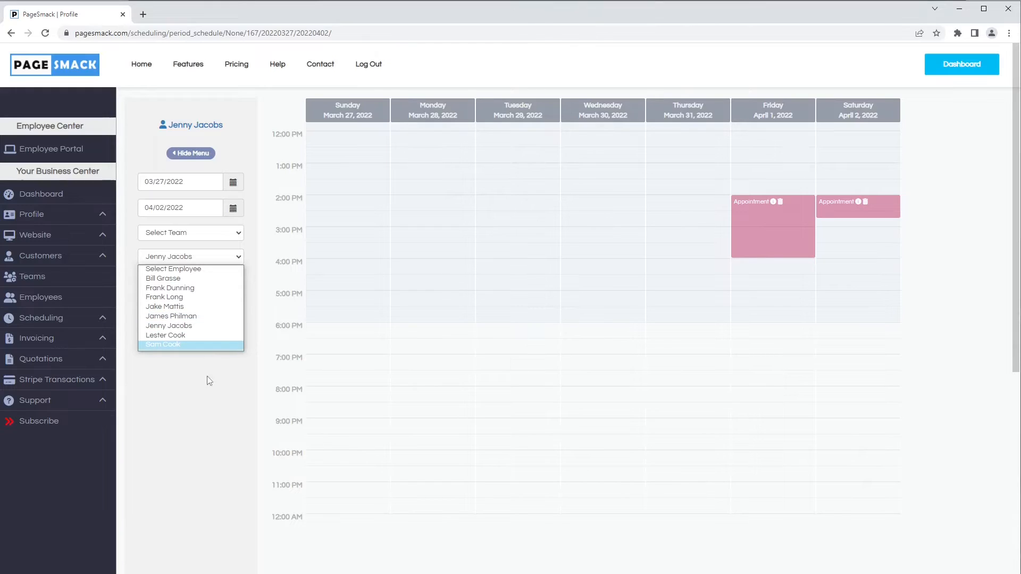
{"action": "left_click", "coordinate": [205, 396]}
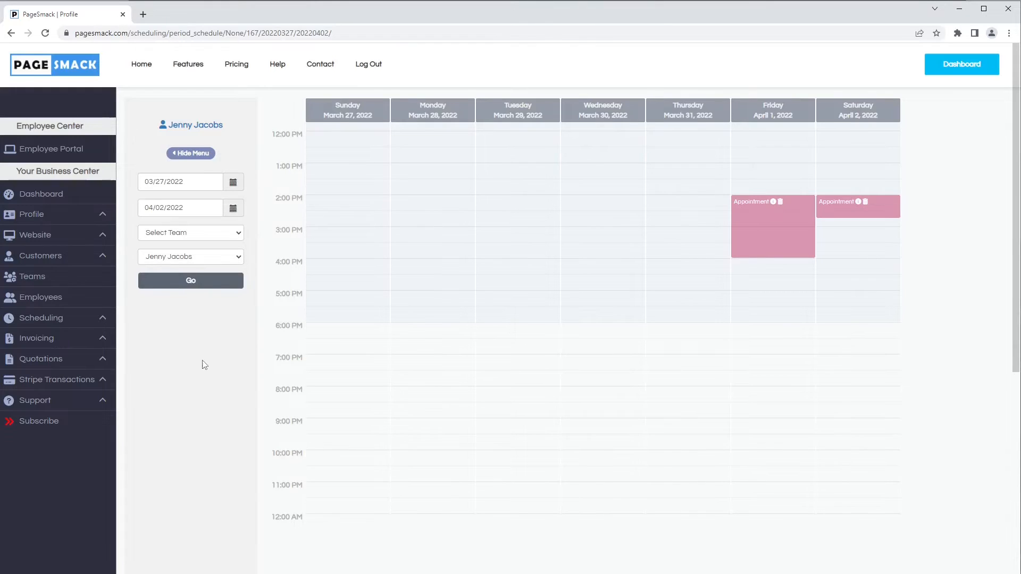
{"action": "left_click", "coordinate": [191, 125]}
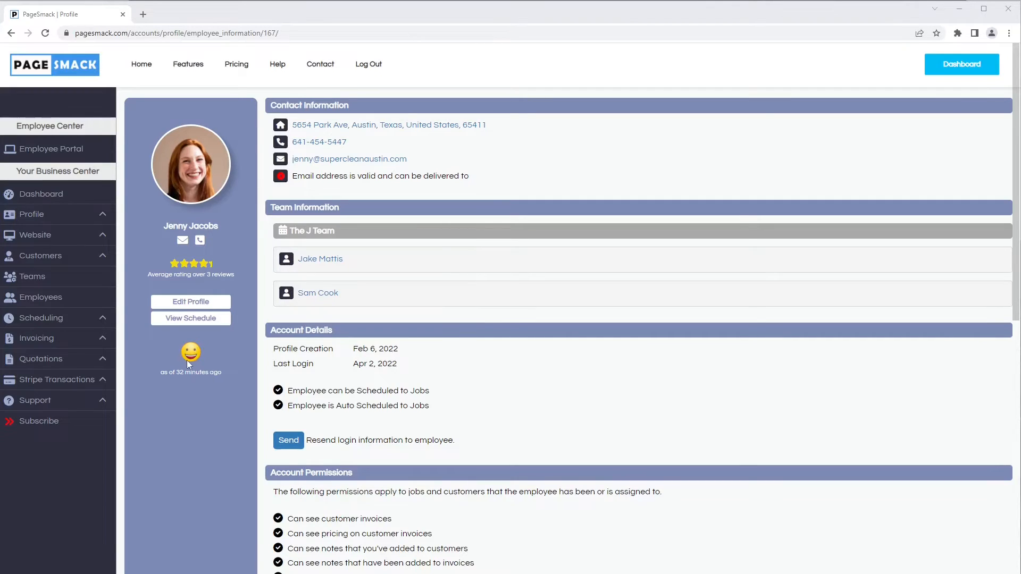
Examine the employee's mood timestamp, account details, login information resend option and account permissions on the profile
{"action": "left_click_drag", "start_coordinate": [161, 372], "coordinate": [214, 375]}
{"action": "left_click_drag", "start_coordinate": [306, 349], "coordinate": [334, 350]}
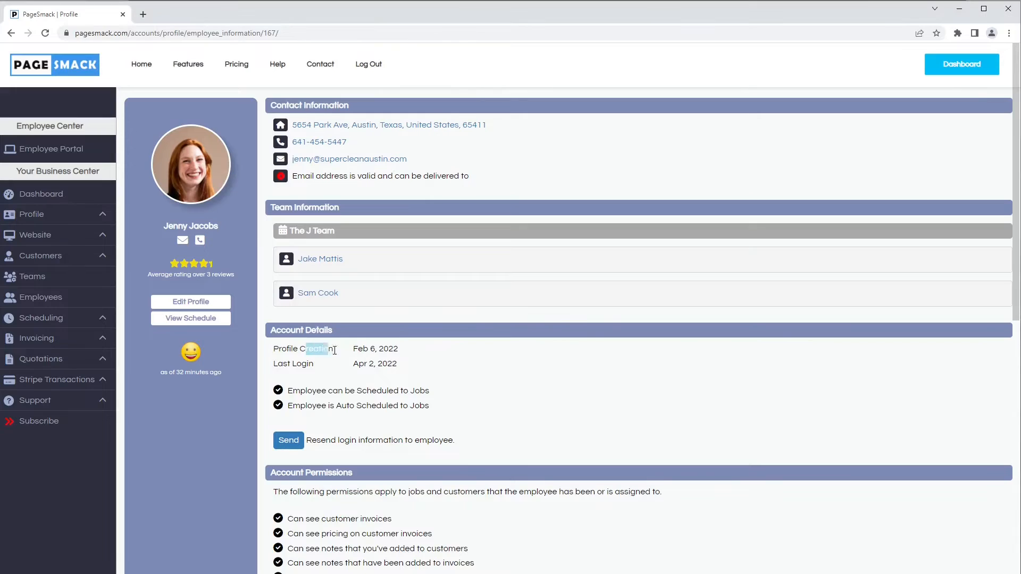
{"action": "left_click", "coordinate": [394, 365]}
{"action": "left_click_drag", "start_coordinate": [392, 366], "coordinate": [320, 369]}
{"action": "left_click", "coordinate": [364, 385]}
{"action": "scroll", "coordinate": [301, 405], "scroll_direction": "down", "scroll_amount": 2}
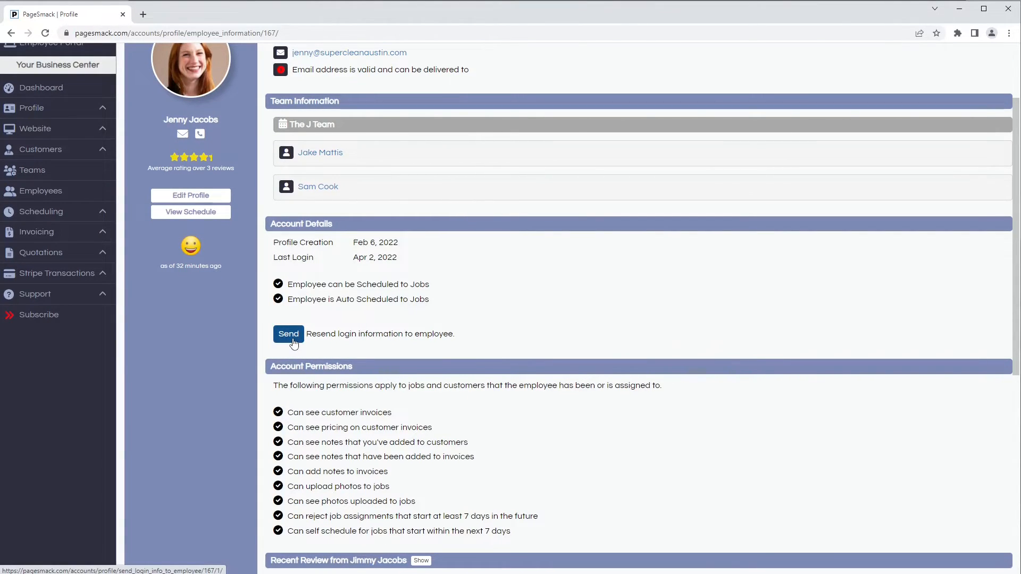
{"action": "left_click", "coordinate": [293, 343]}
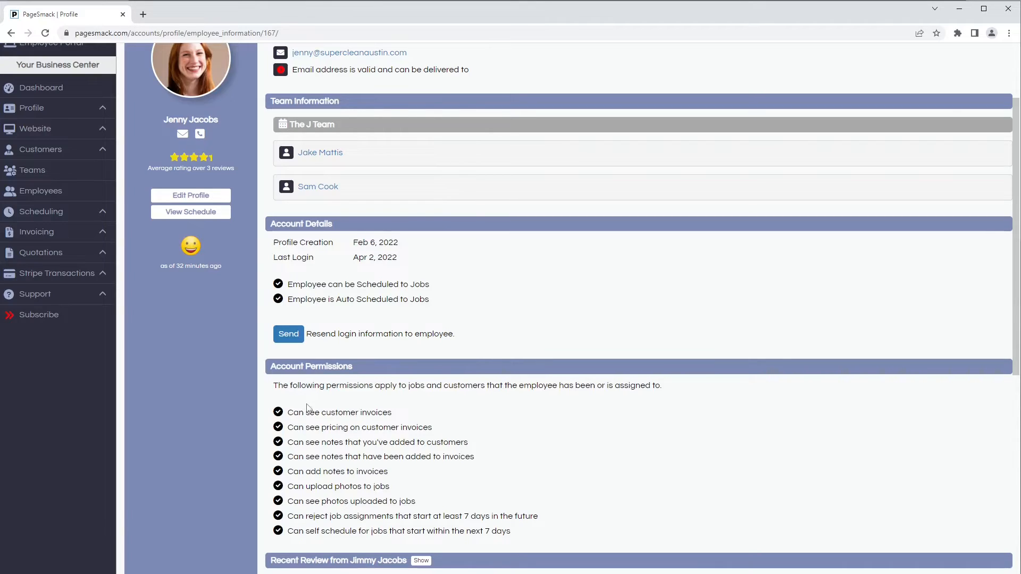
{"action": "scroll", "coordinate": [301, 404], "scroll_direction": "down", "scroll_amount": 1}
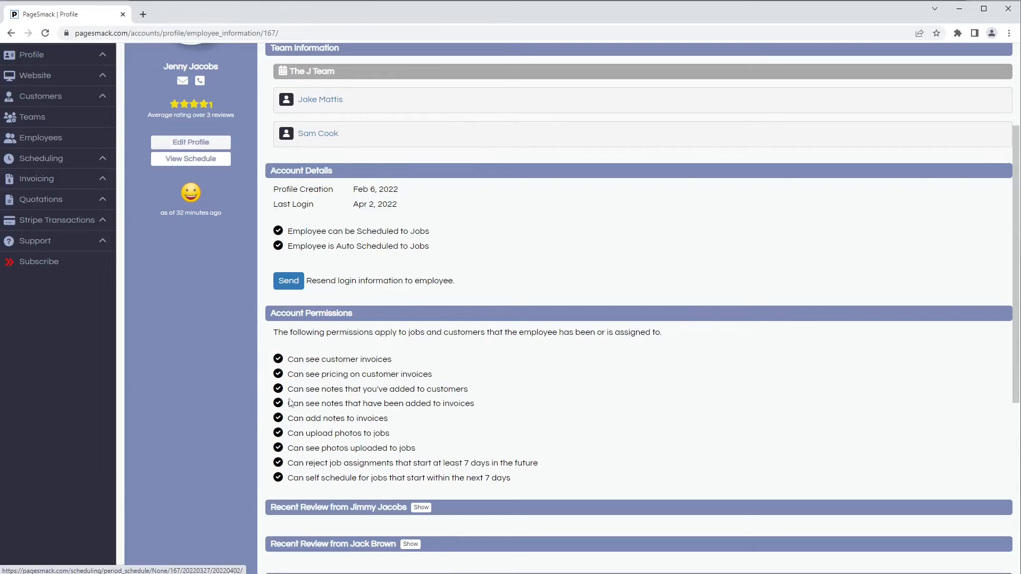
{"action": "scroll", "coordinate": [304, 413], "scroll_direction": "down", "scroll_amount": 1}
{"action": "scroll", "coordinate": [304, 412], "scroll_direction": "down", "scroll_amount": 1}
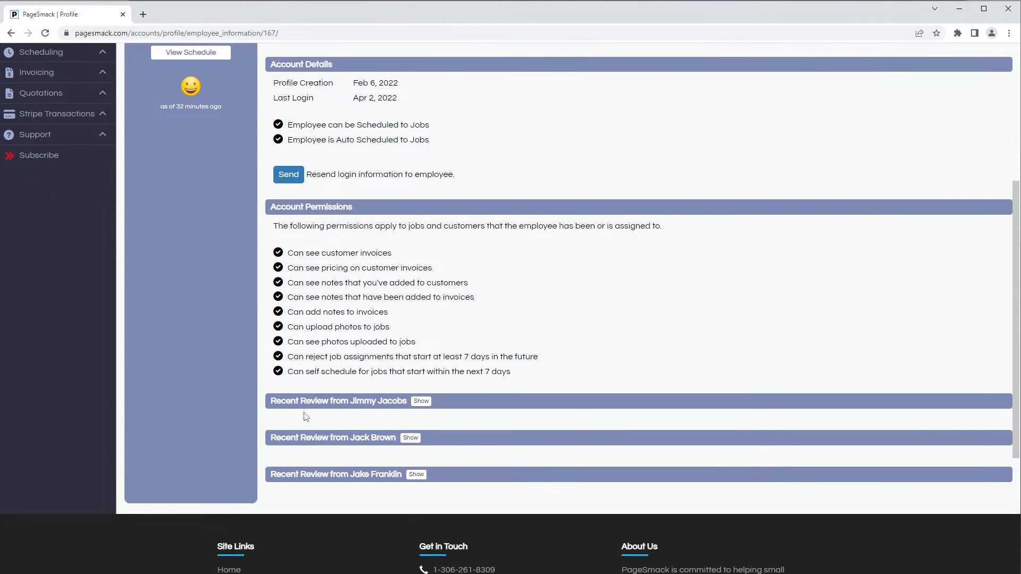
Expand the first recent customer review and examine its survey date, ratings, customer response and other employees on the job
{"action": "left_click", "coordinate": [420, 405]}
{"action": "scroll", "coordinate": [422, 408], "scroll_direction": "down", "scroll_amount": 1}
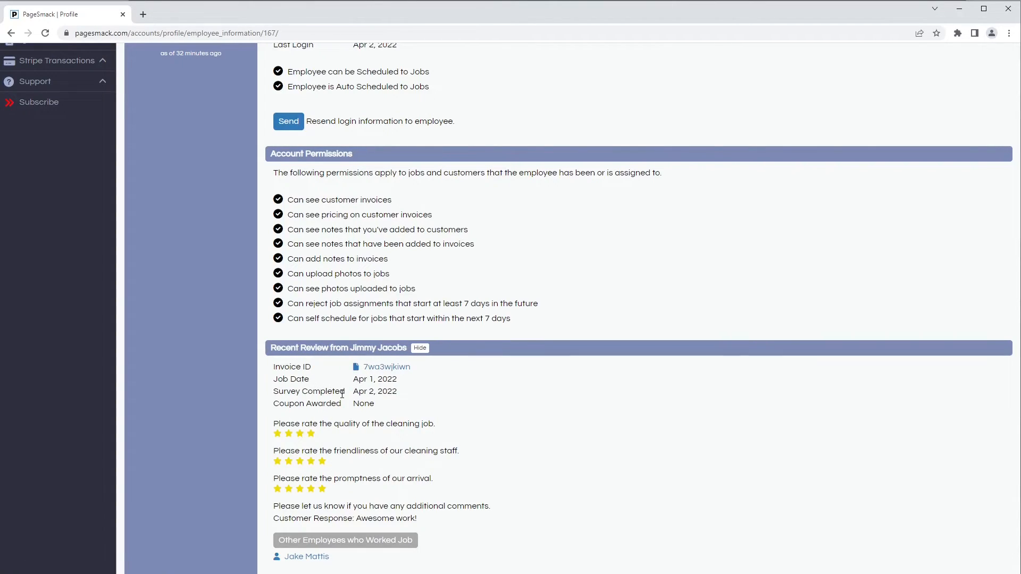
{"action": "left_click_drag", "start_coordinate": [284, 392], "coordinate": [371, 392]}
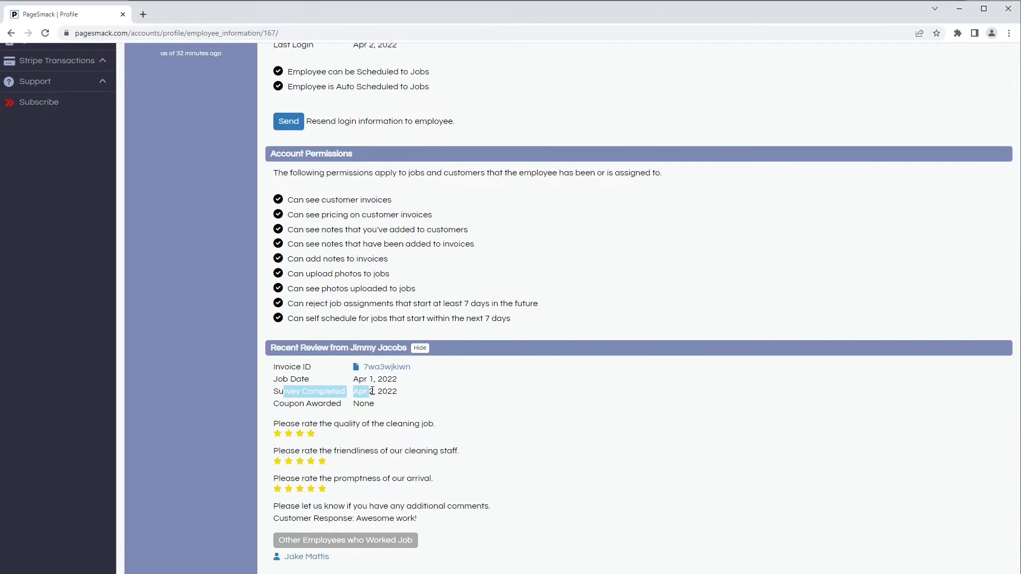
{"action": "left_click", "coordinate": [387, 406]}
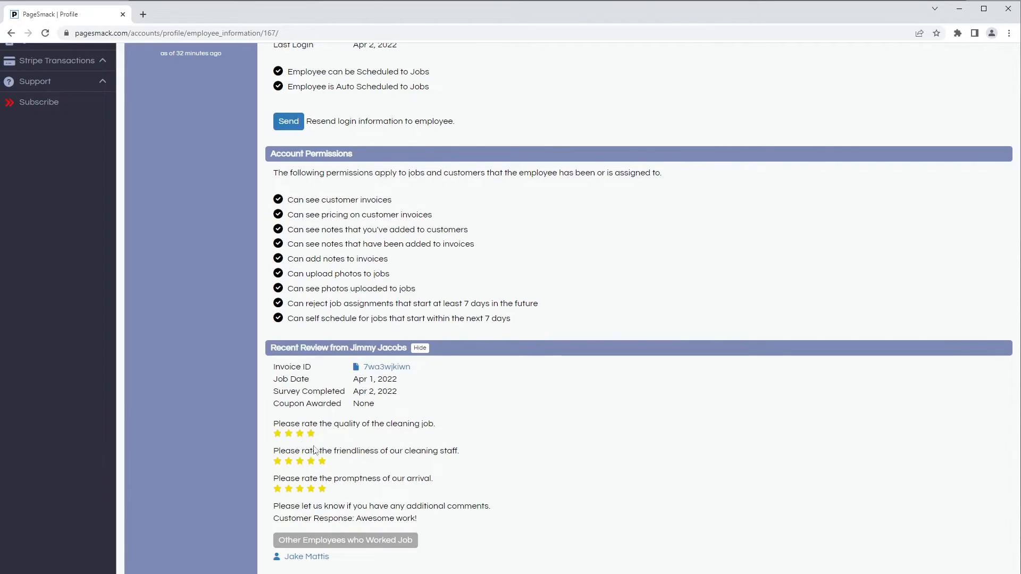
{"action": "scroll", "coordinate": [321, 492], "scroll_direction": "down", "scroll_amount": 1}
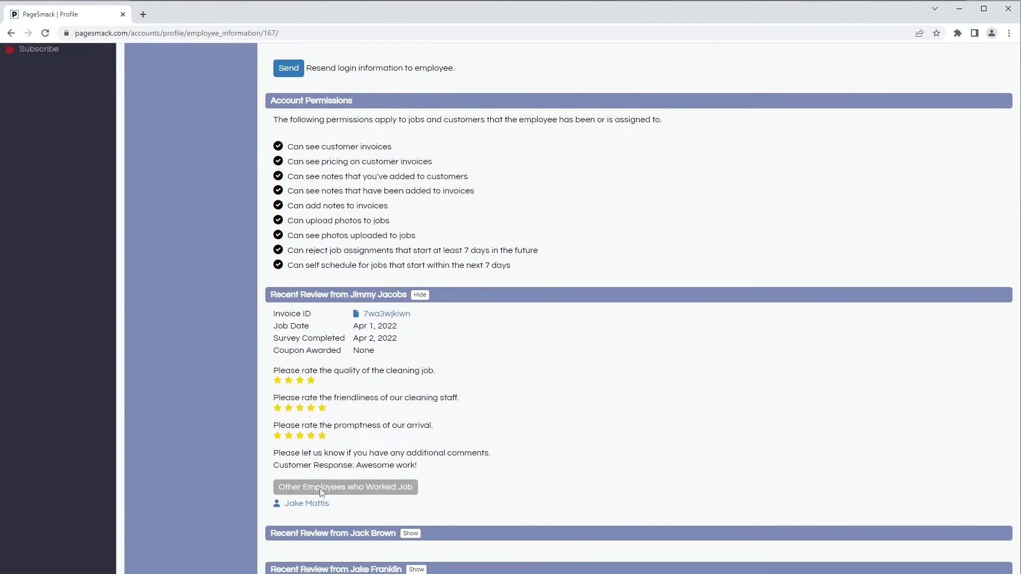
{"action": "left_click_drag", "start_coordinate": [275, 465], "coordinate": [361, 467]}
{"action": "left_click", "coordinate": [421, 467]}
{"action": "left_click", "coordinate": [410, 469]}
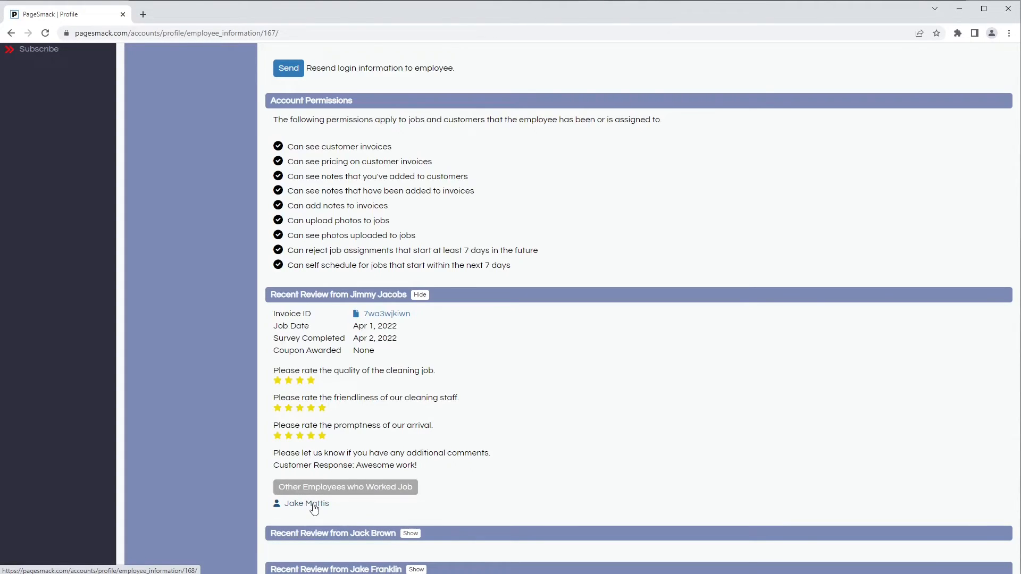
{"action": "scroll", "coordinate": [313, 507], "scroll_direction": "down", "scroll_amount": 1}
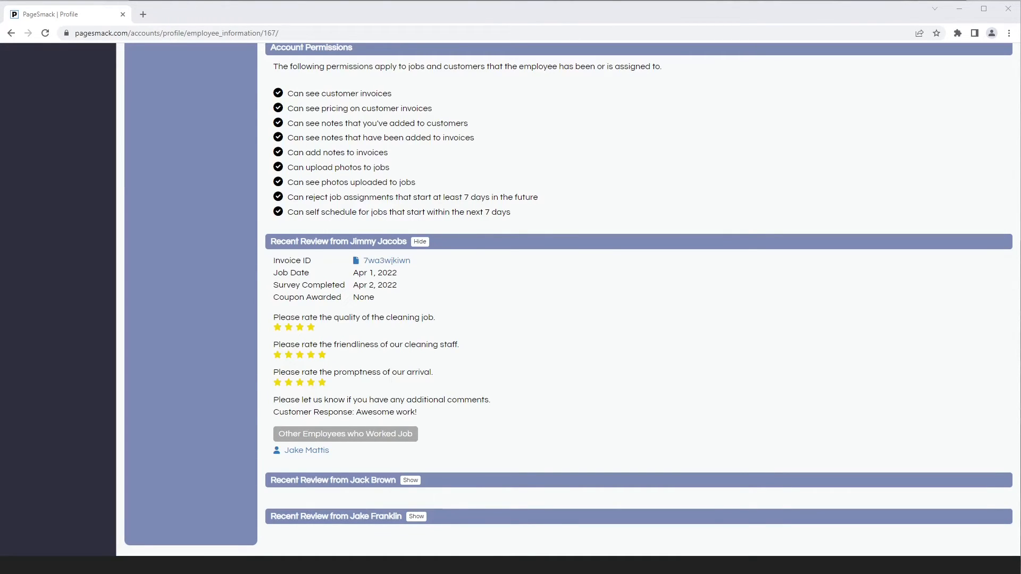
{"action": "scroll", "coordinate": [159, 478], "scroll_direction": "up", "scroll_amount": 8}
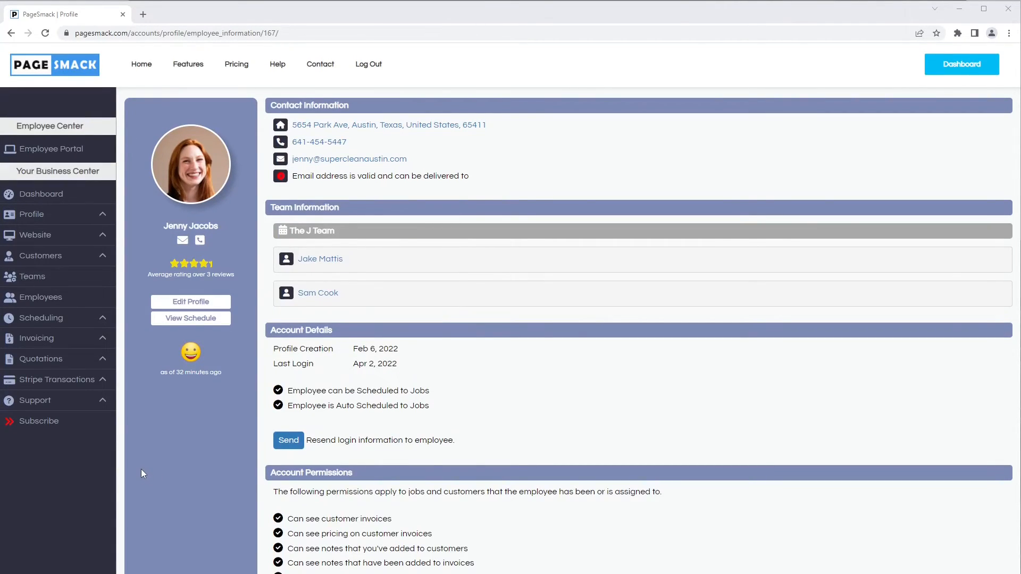
Open the employee tips report and search tips for all employees with the start date 02/01/2022
{"action": "left_click", "coordinate": [84, 263]}
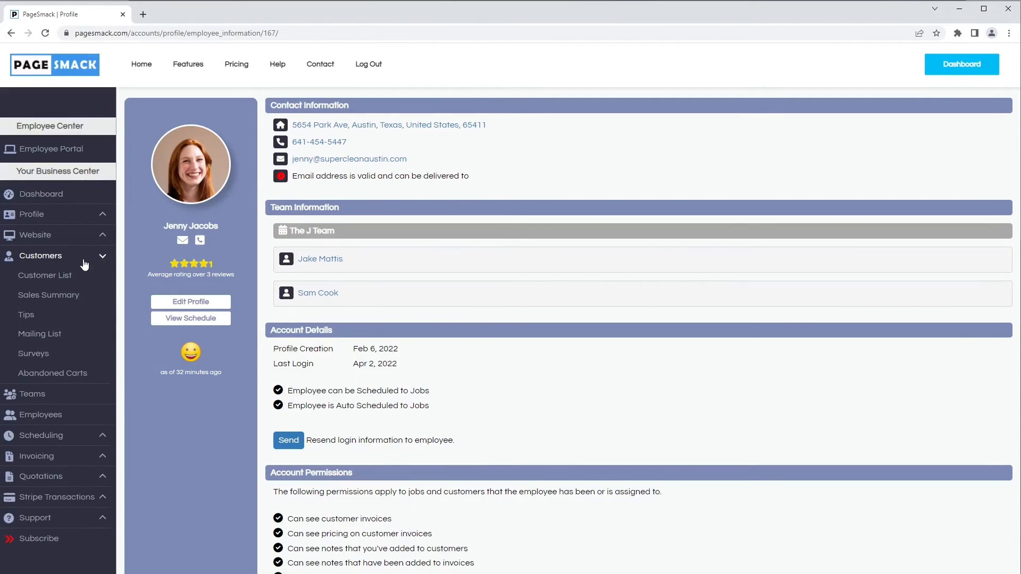
{"action": "left_click", "coordinate": [41, 318]}
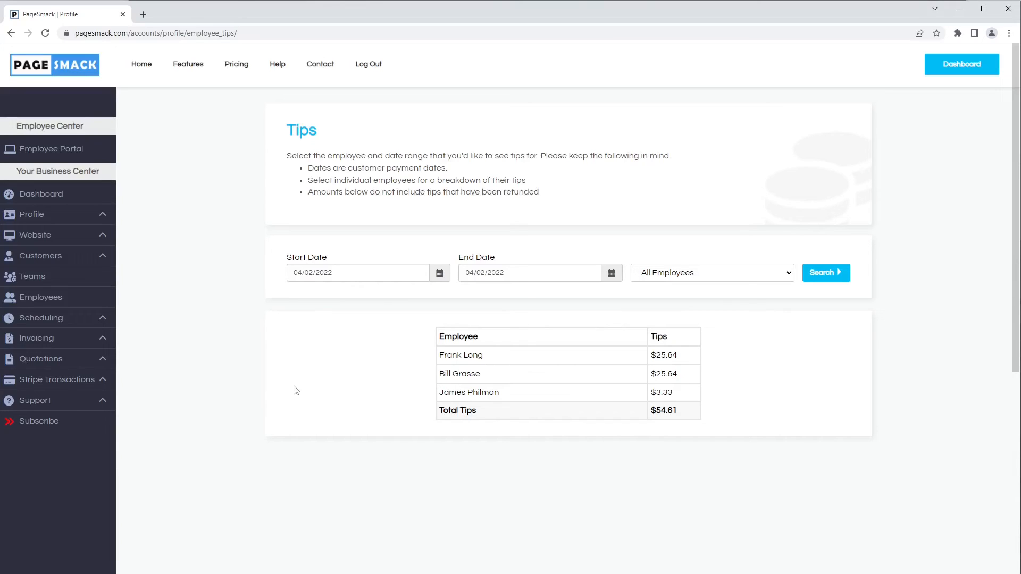
{"action": "left_click", "coordinate": [338, 274]}
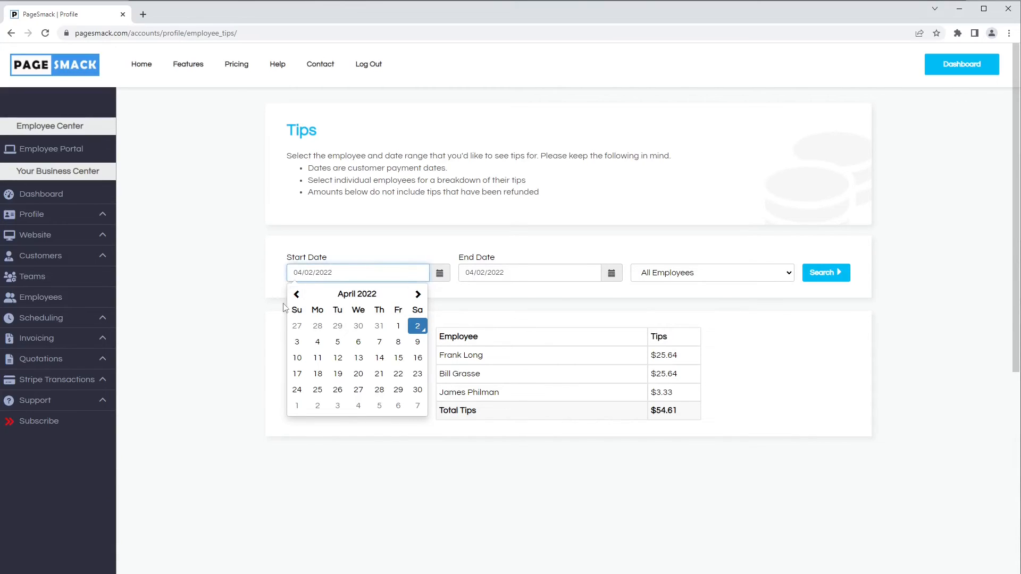
{"action": "left_click", "coordinate": [296, 295]}
{"action": "left_click", "coordinate": [297, 295]}
{"action": "left_click", "coordinate": [338, 325]}
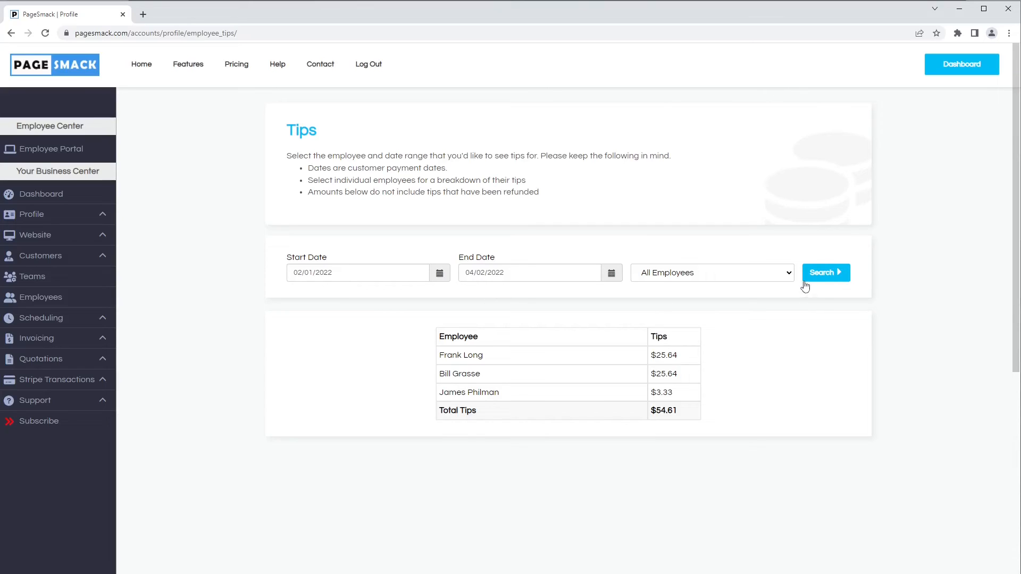
{"action": "left_click", "coordinate": [827, 274]}
{"action": "left_click", "coordinate": [825, 275]}
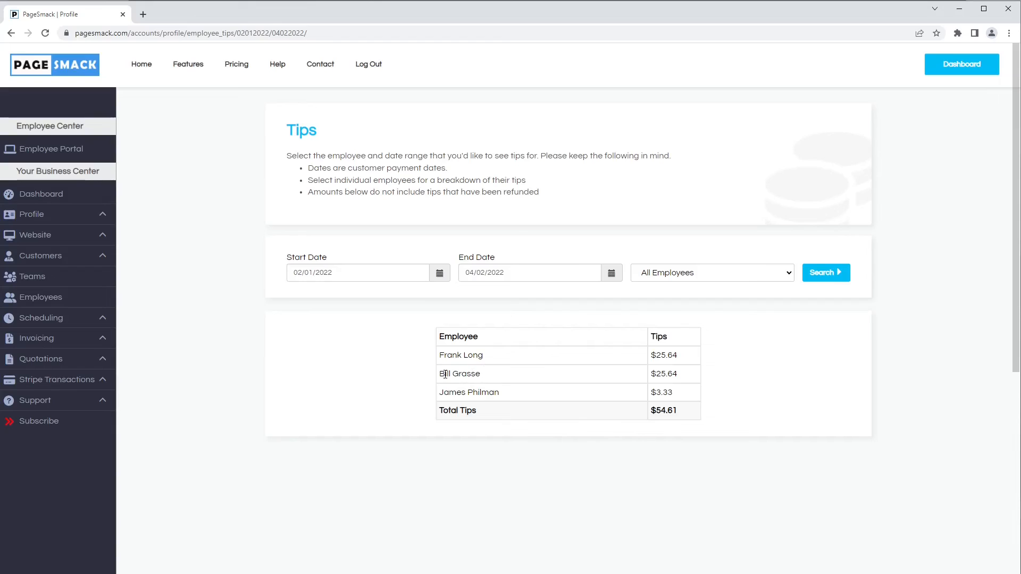
Search tips for only the first individual employee offered in the filter, and examine the breakdown by invoice
{"action": "left_click", "coordinate": [669, 274]}
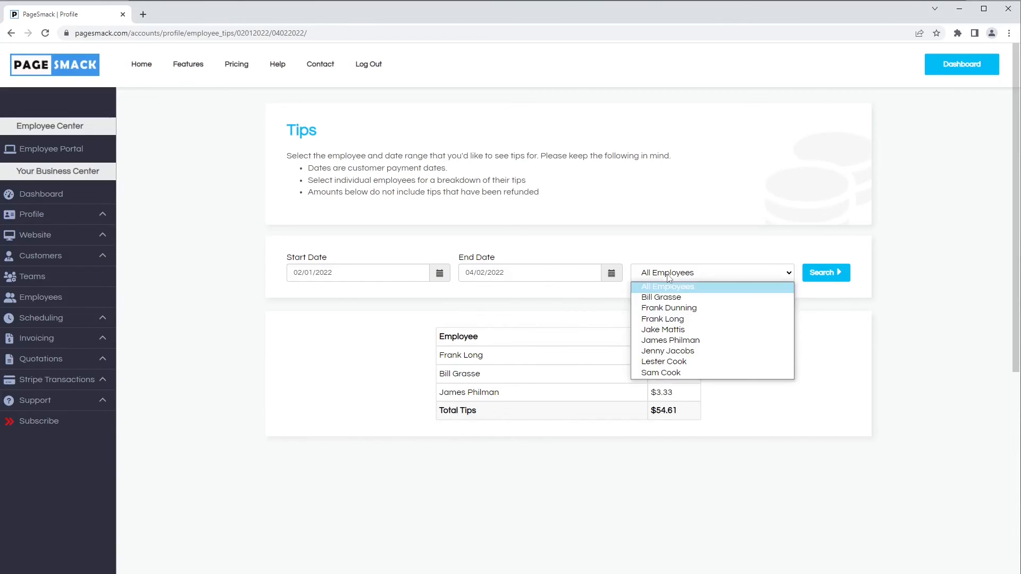
{"action": "left_click", "coordinate": [673, 301]}
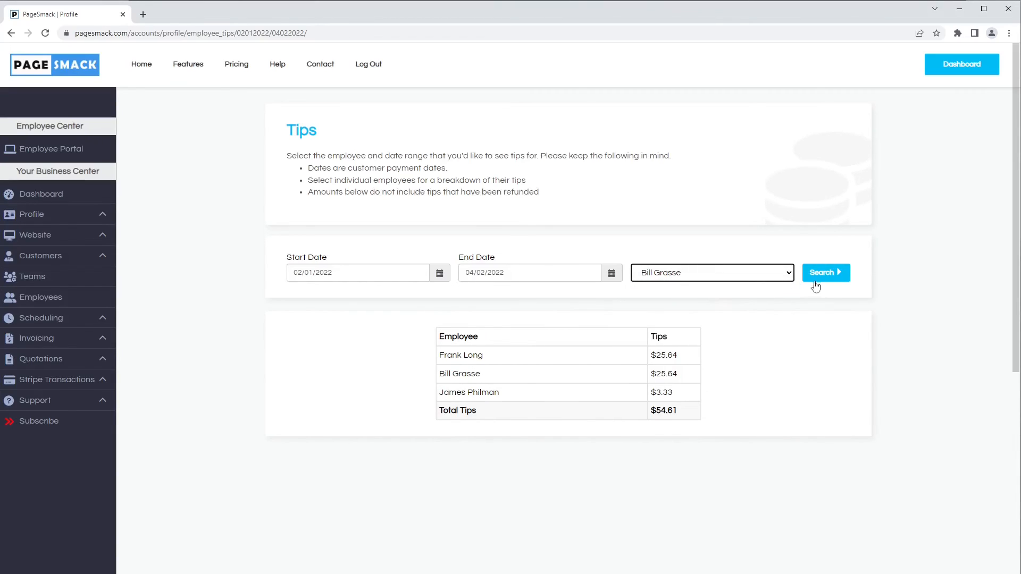
{"action": "left_click", "coordinate": [814, 281]}
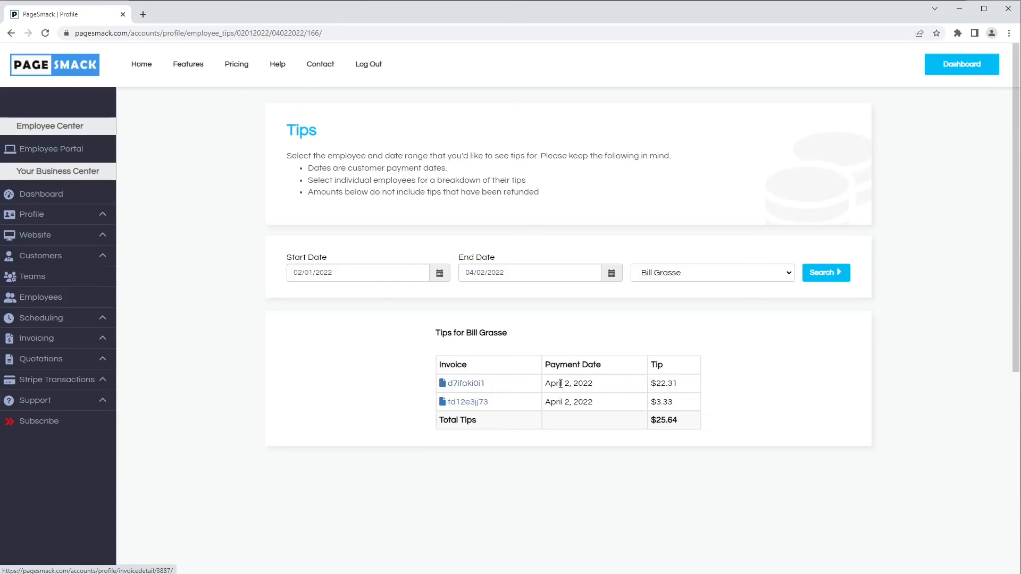
{"action": "left_click_drag", "start_coordinate": [656, 383], "coordinate": [677, 383]}
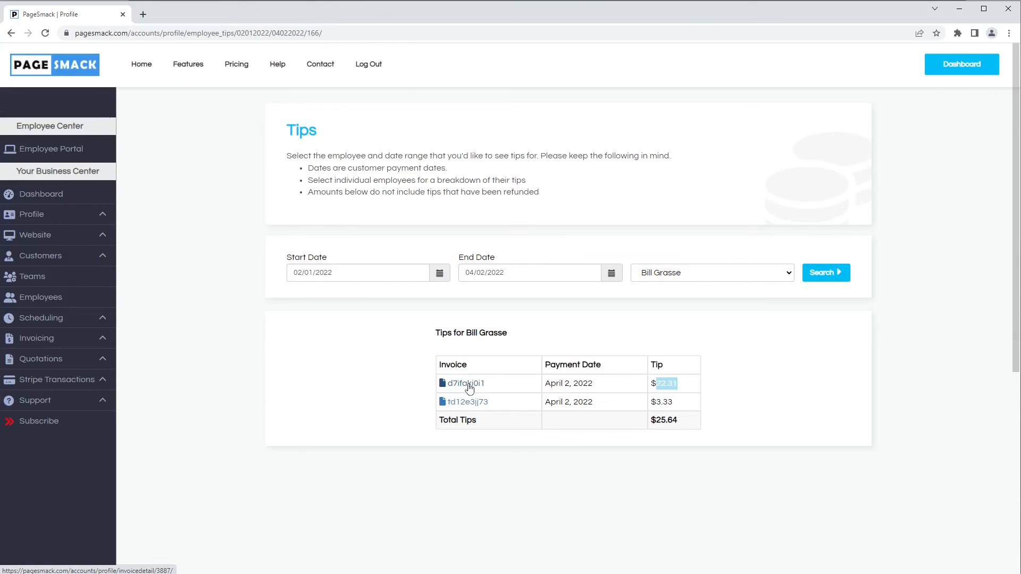
View the details of the first invoice in the tip breakdown, and return to the tips report
{"action": "left_click", "coordinate": [472, 387]}
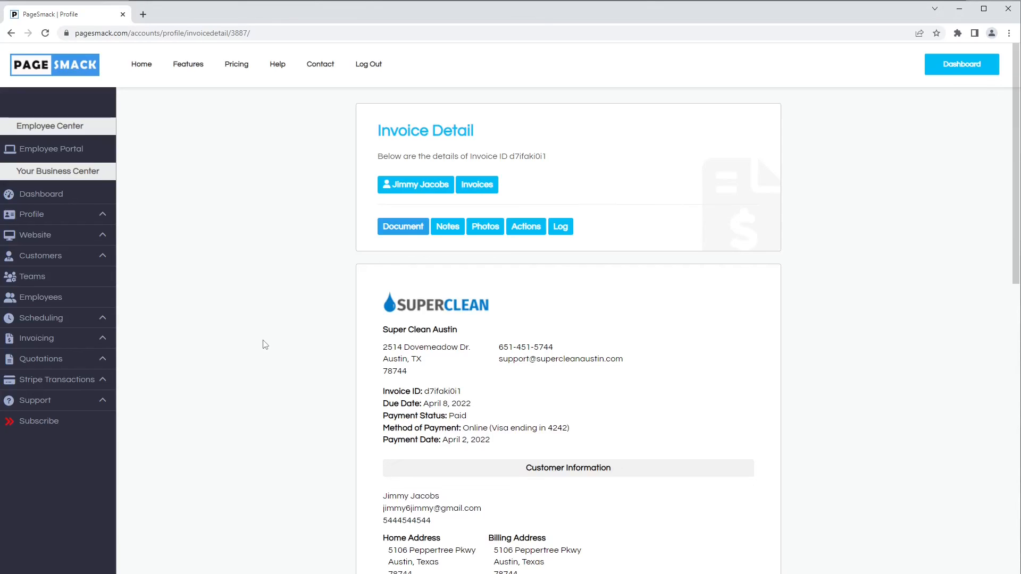
{"action": "left_click", "coordinate": [91, 256]}
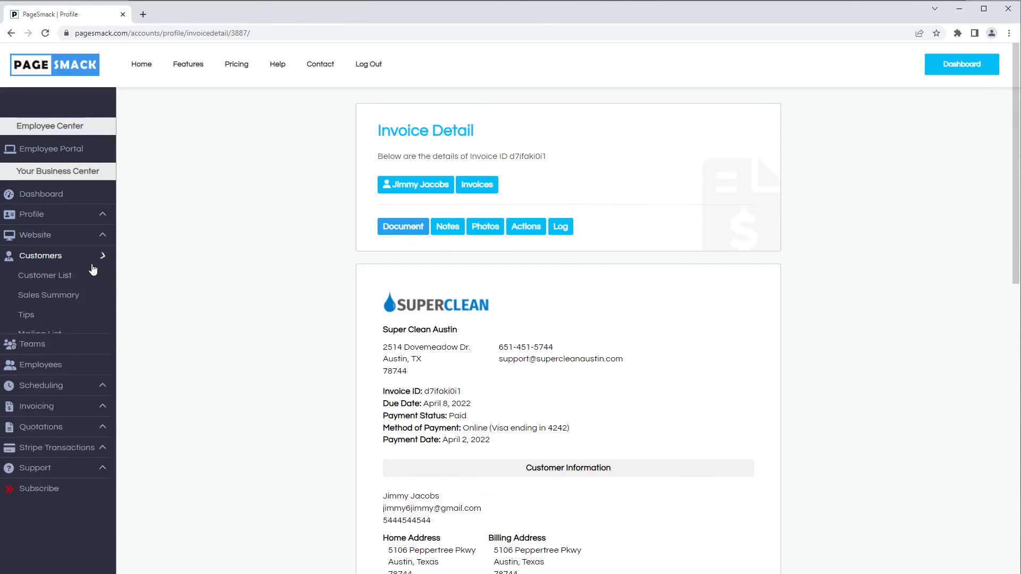
{"action": "left_click", "coordinate": [82, 320]}
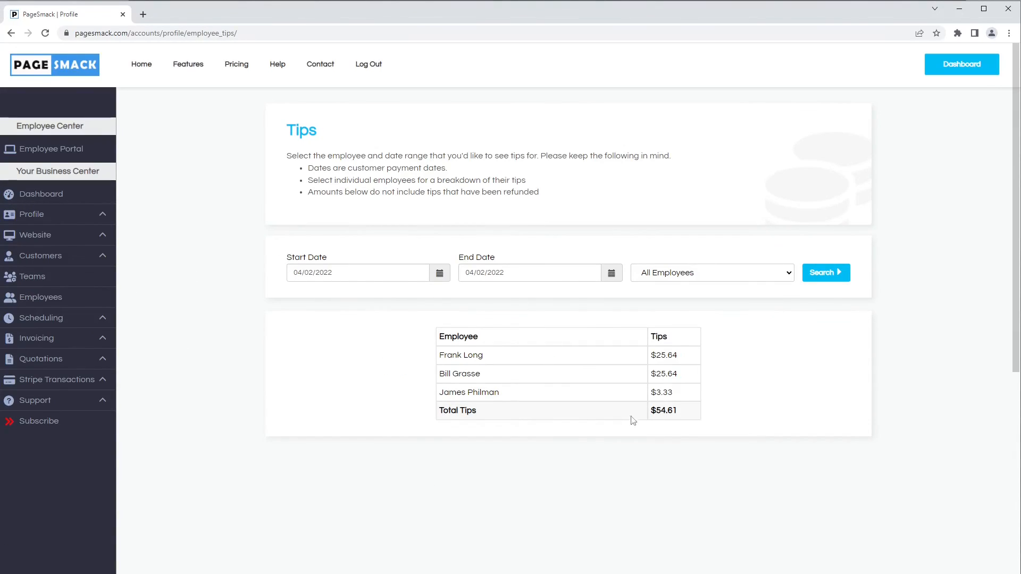